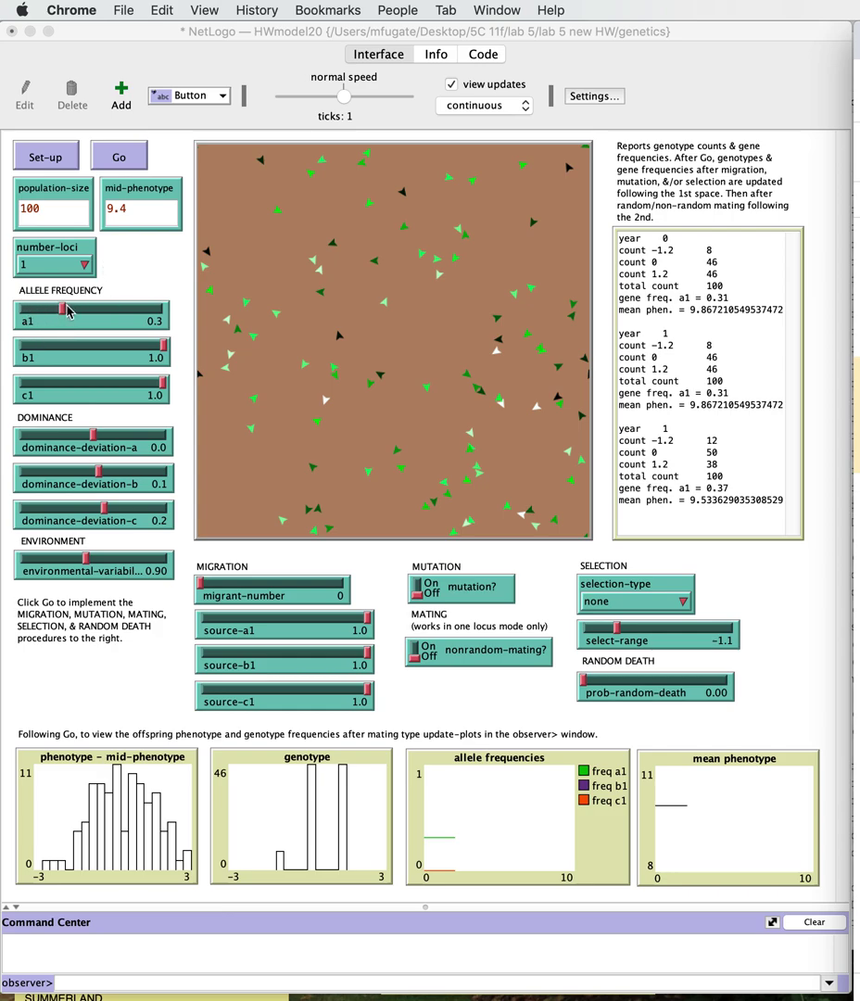
# Step: Set environmental variability to 0.00 and set up a one-locus population of 1000 with the a1 allele frequency at 0.3
pyautogui.click(61, 313)
pyautogui.click(61, 317)
pyautogui.click(61, 314)
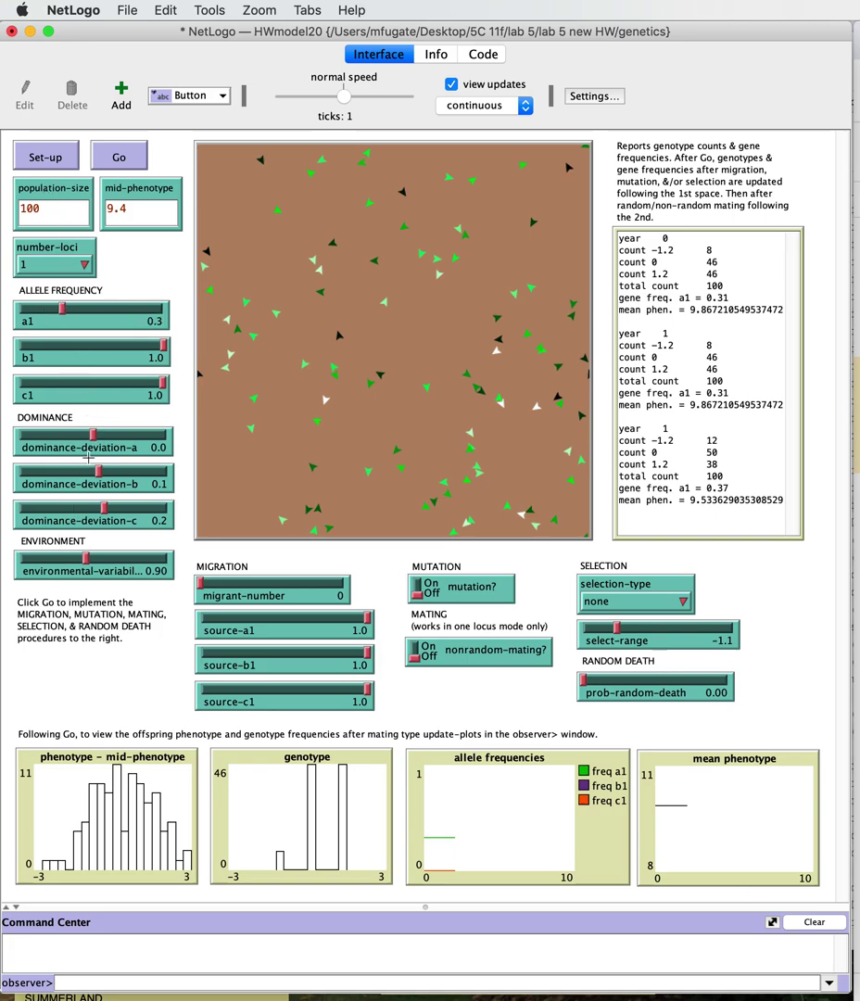
pyautogui.moveTo(86, 562); pyautogui.dragTo(4, 466)
pyautogui.click(53, 160)
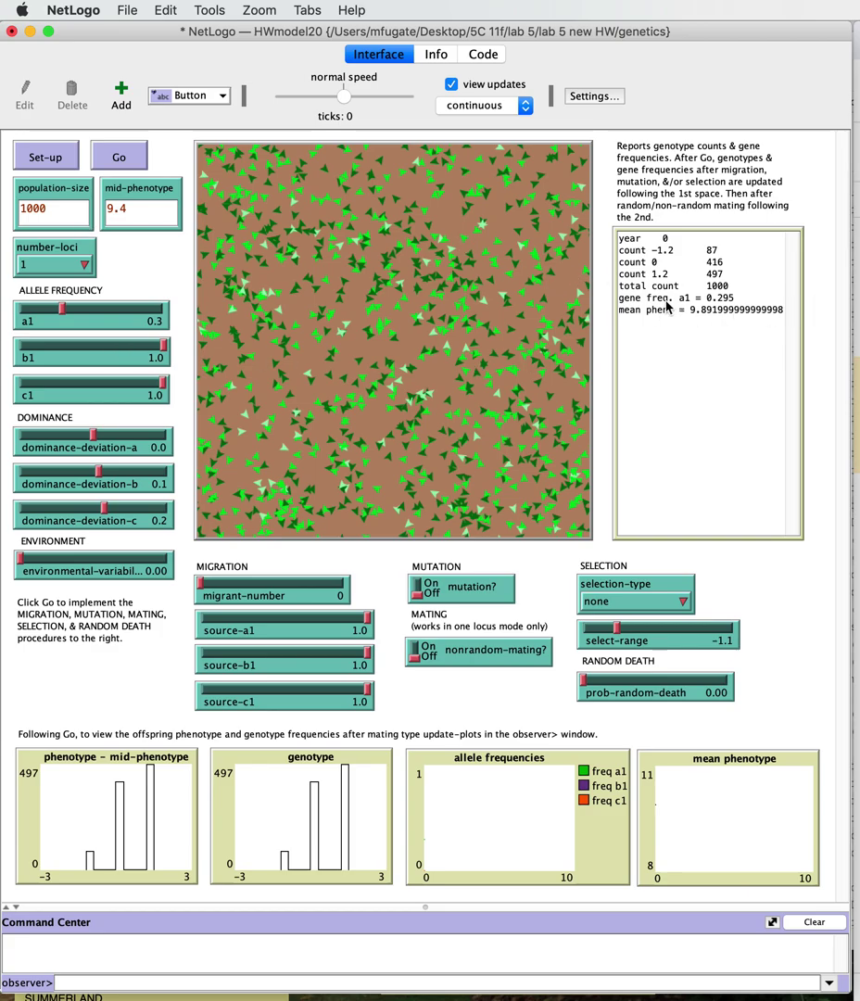
# Step: Run the simulation one year at a time from year 0 through year 18
pyautogui.click(116, 154)
pyautogui.click(118, 159)
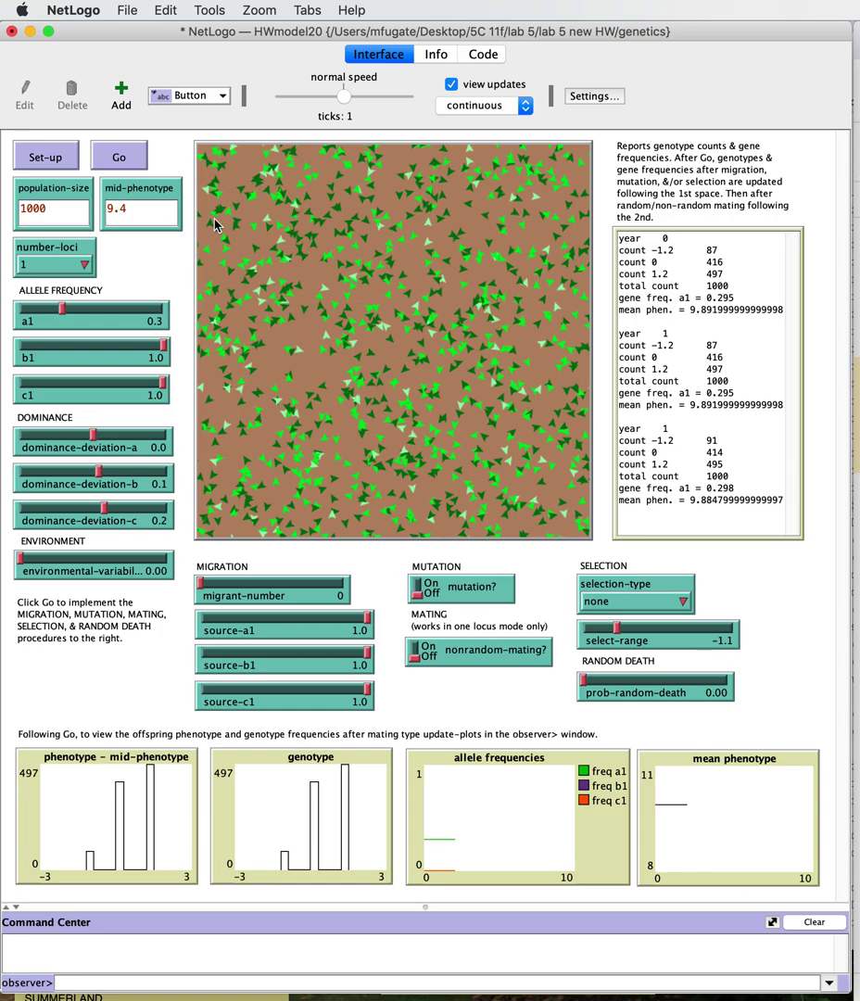
pyautogui.click(121, 165)
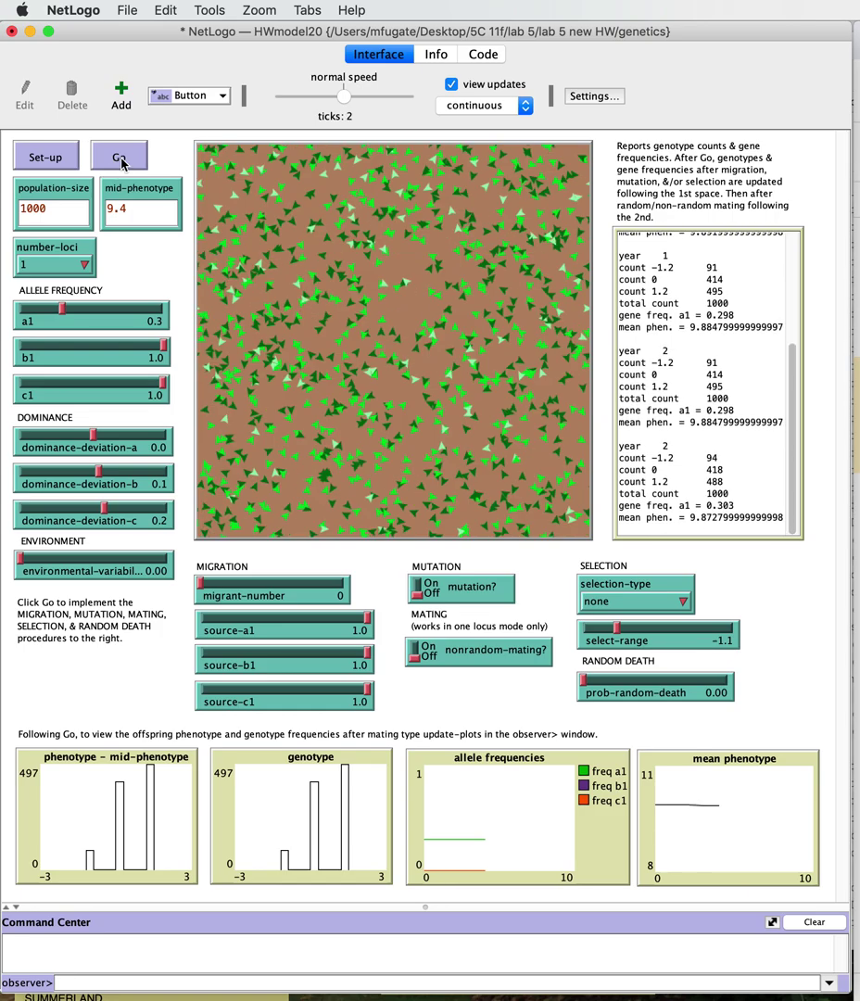
pyautogui.click(121, 161)
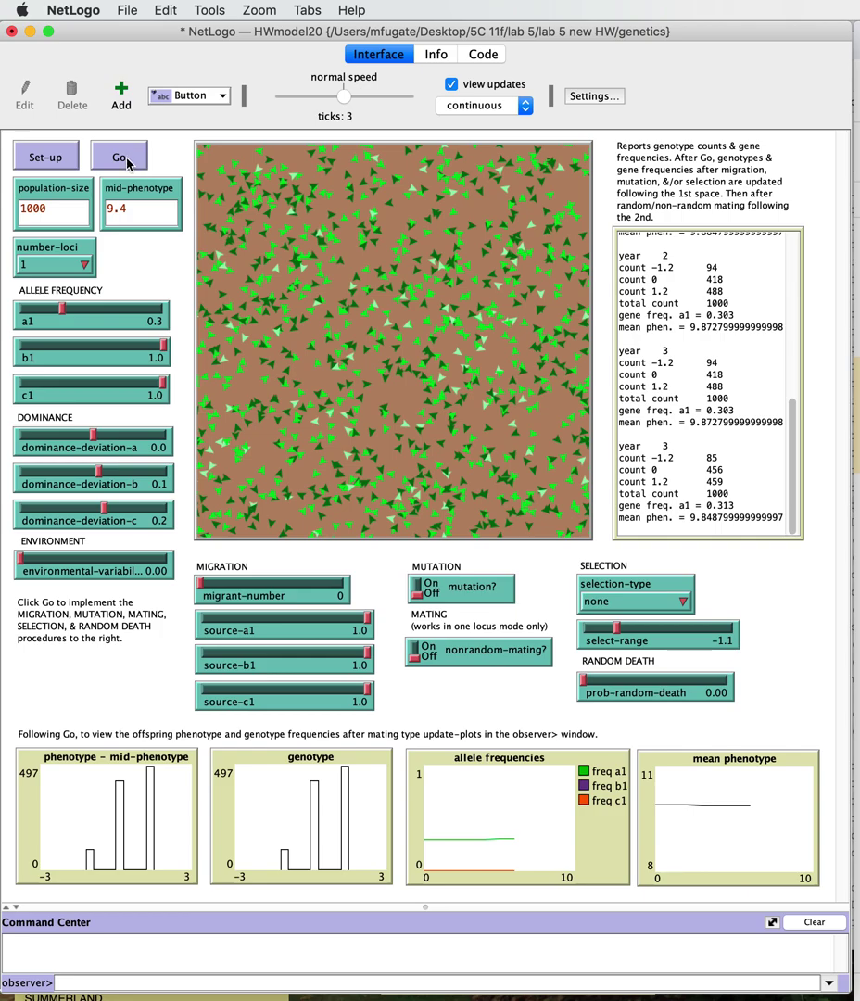
pyautogui.click(126, 163)
pyautogui.click(127, 162)
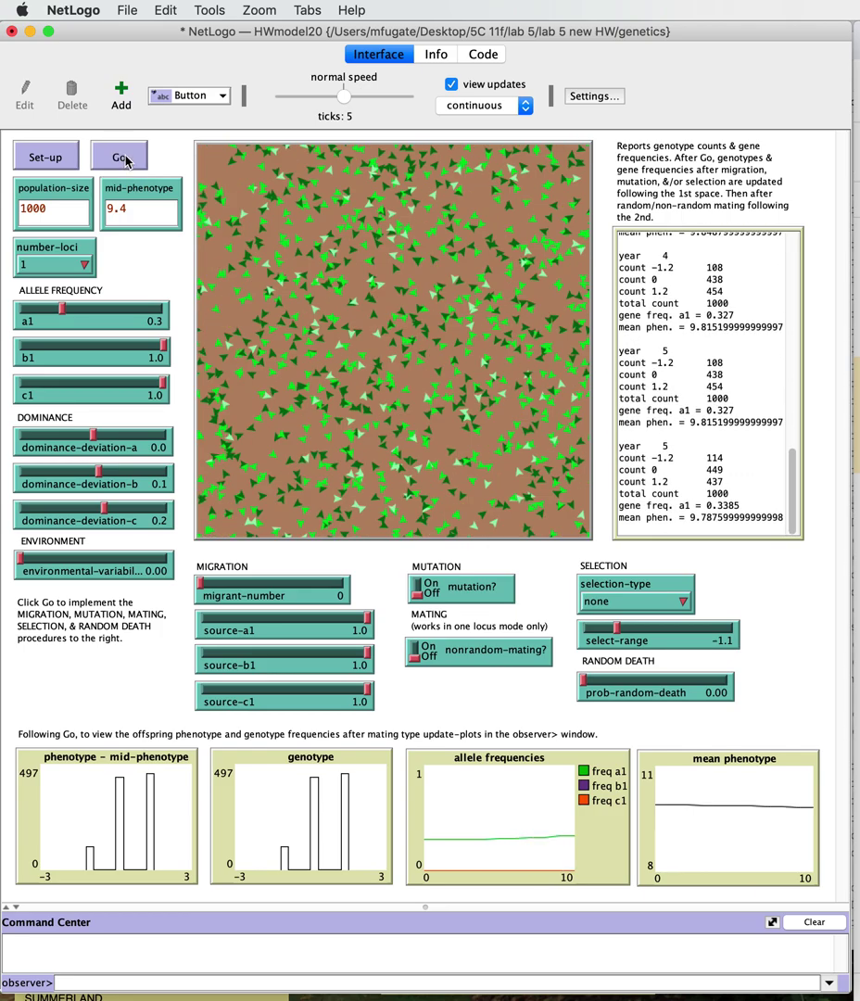
pyautogui.click(127, 162)
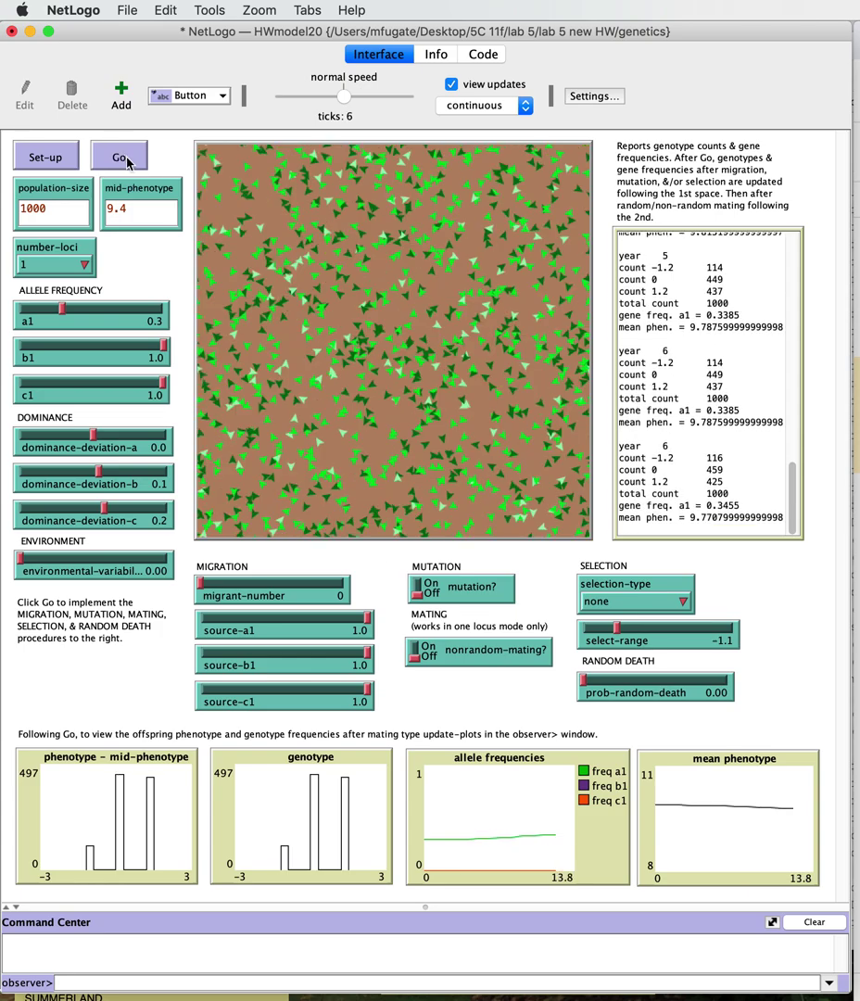
pyautogui.click(118, 163)
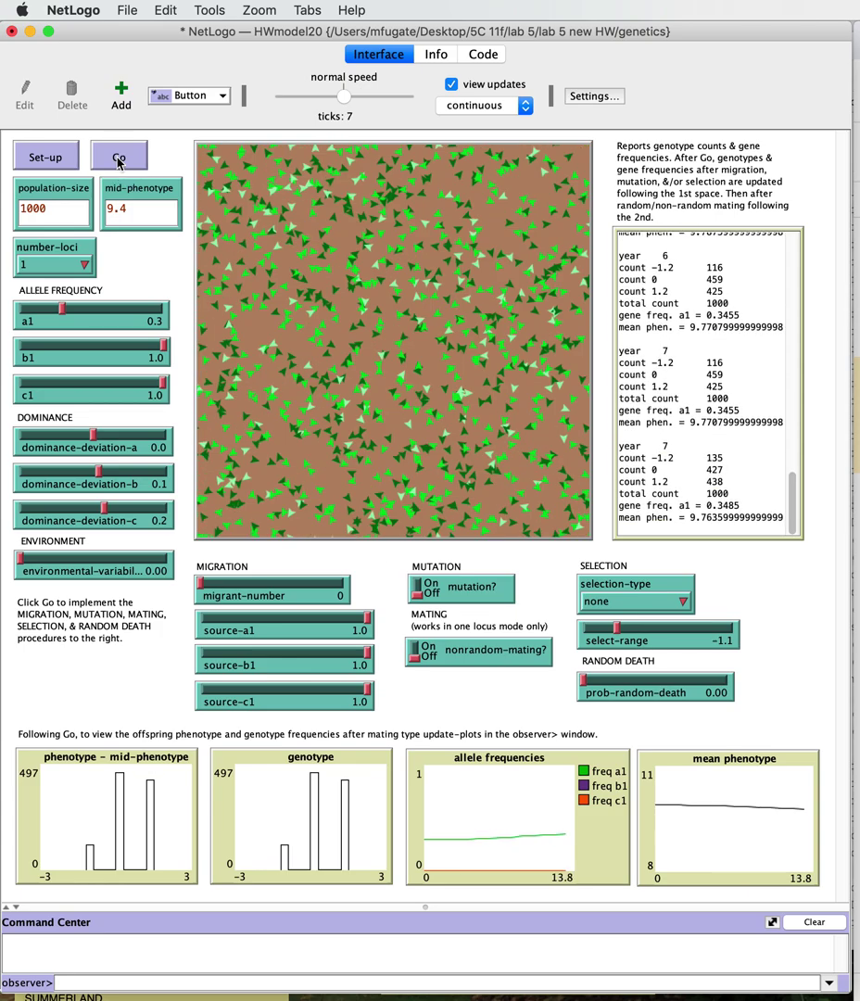
pyautogui.click(119, 161)
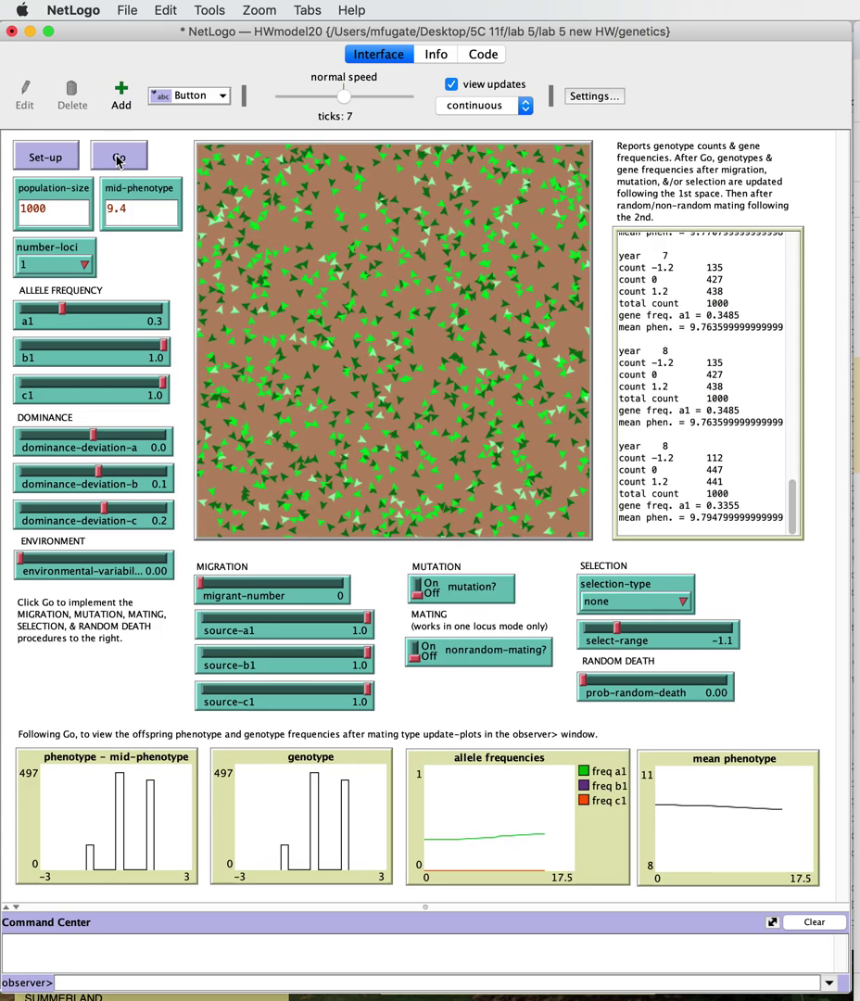
pyautogui.click(119, 161)
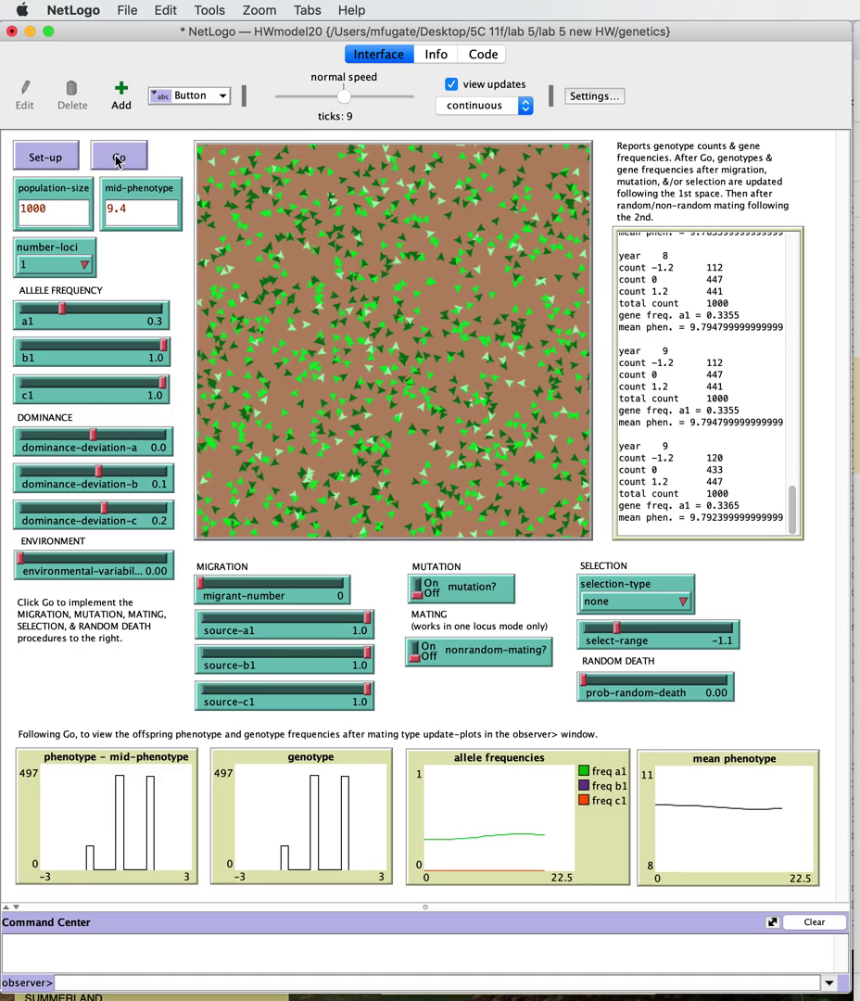
pyautogui.click(119, 159)
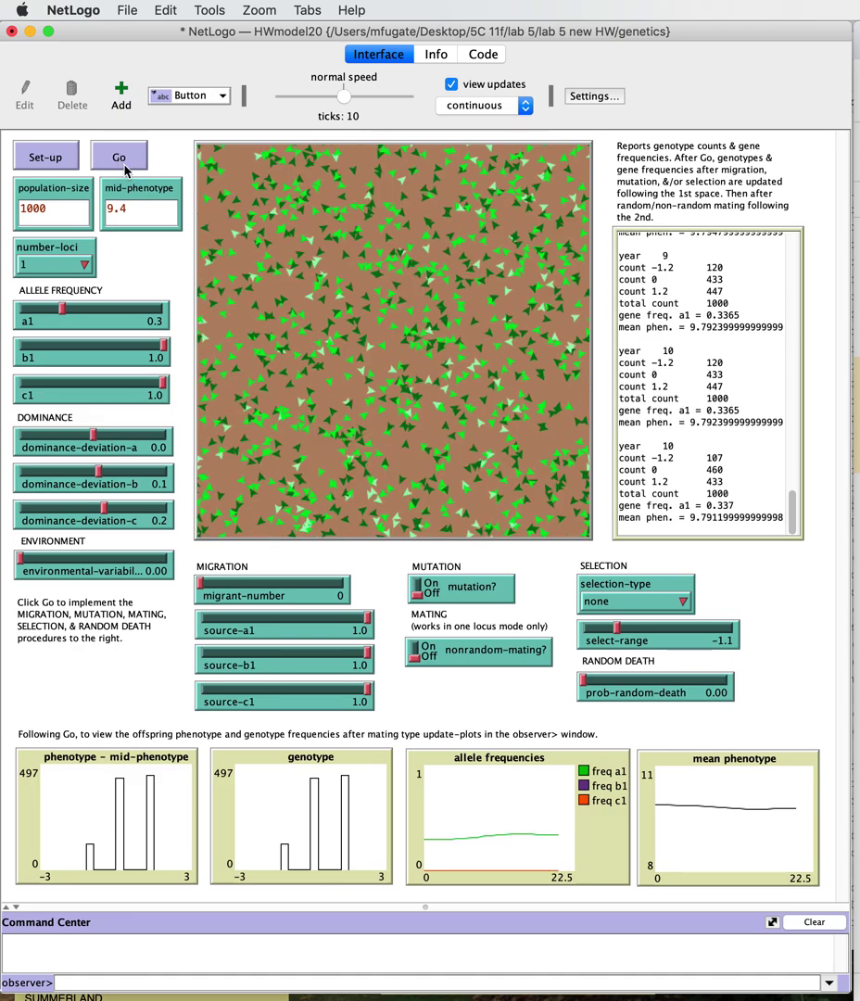
pyautogui.click(127, 166)
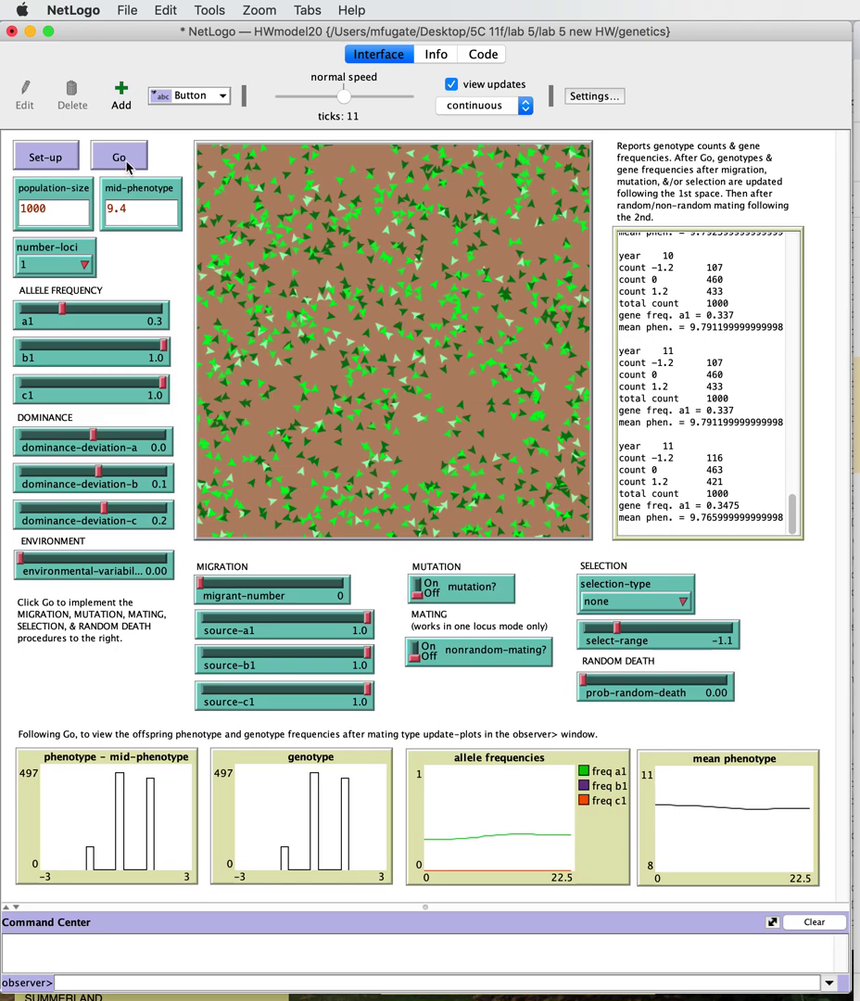
pyautogui.click(124, 164)
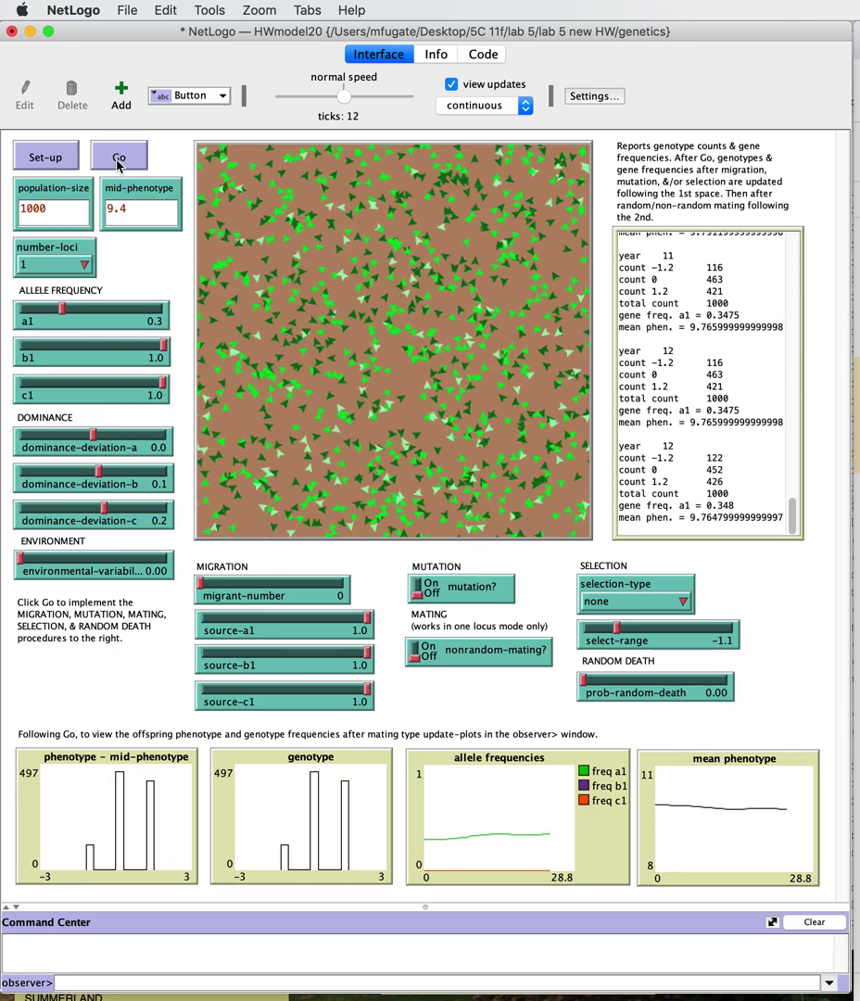
pyautogui.click(117, 163)
pyautogui.click(117, 163)
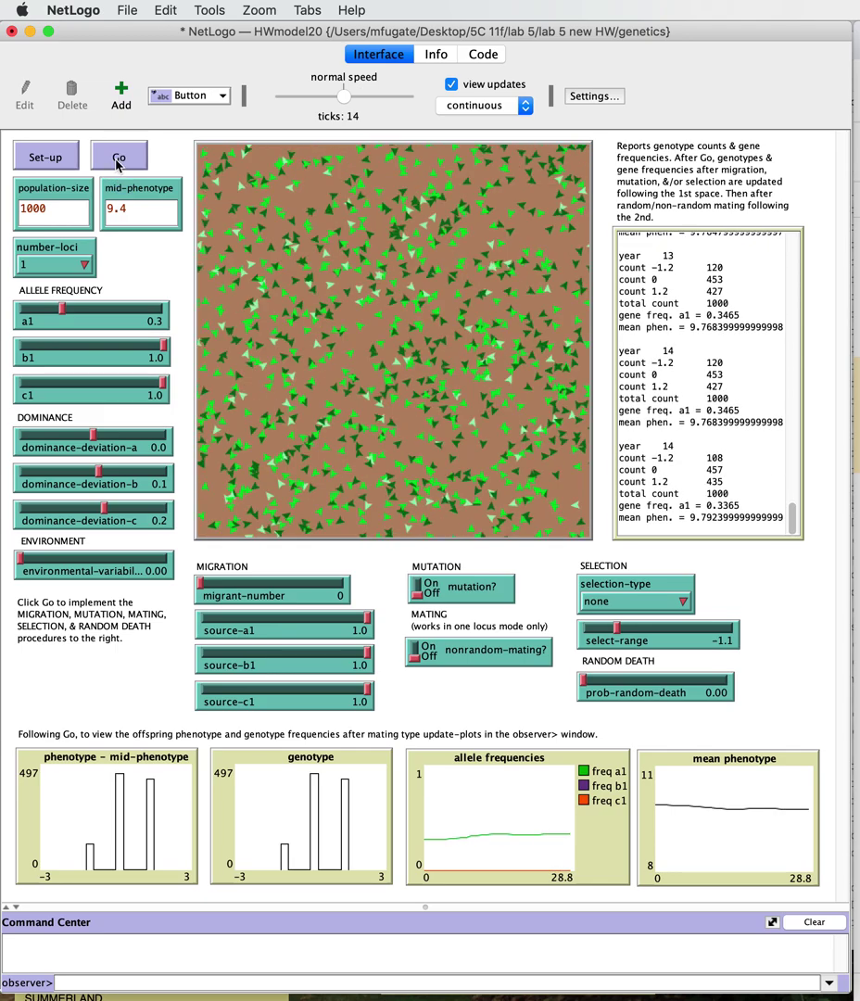
pyautogui.click(118, 163)
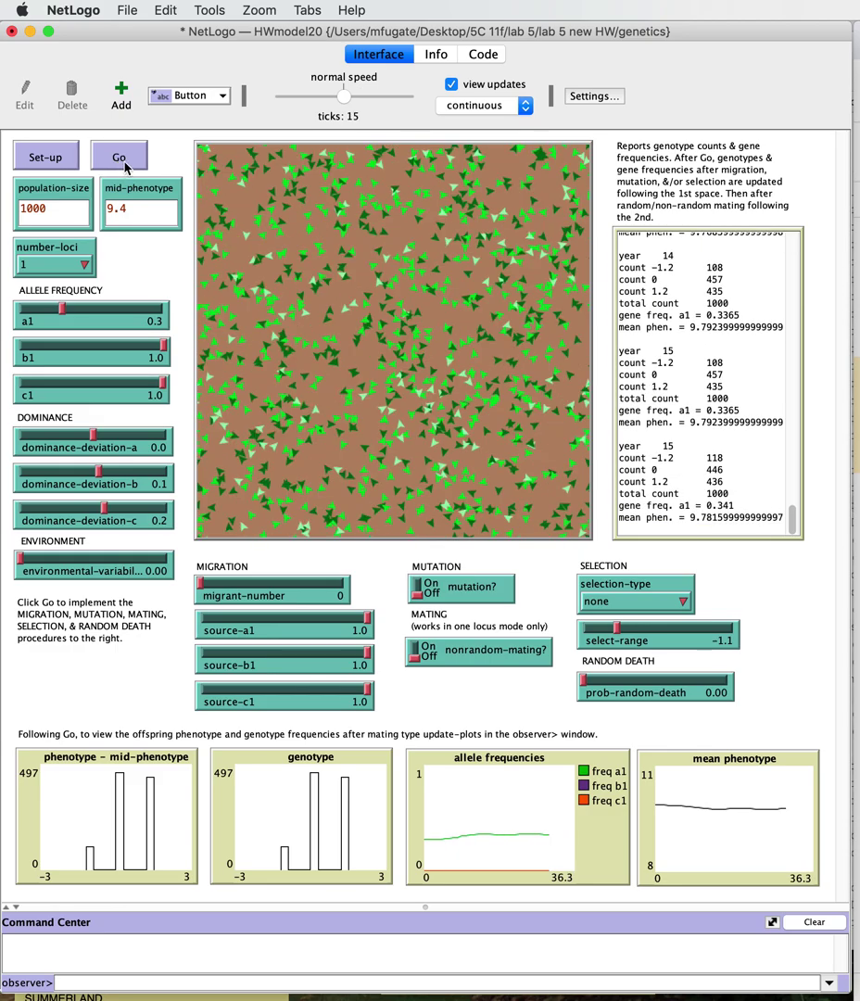
pyautogui.click(120, 161)
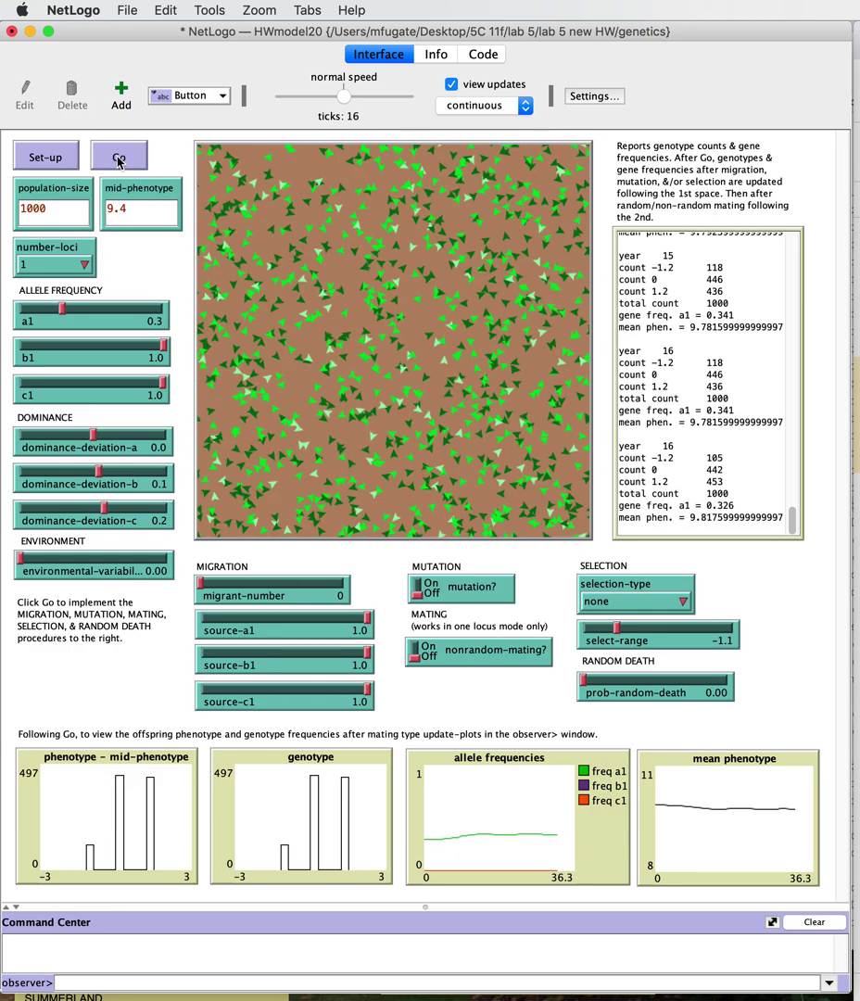
pyautogui.click(118, 162)
pyautogui.click(119, 162)
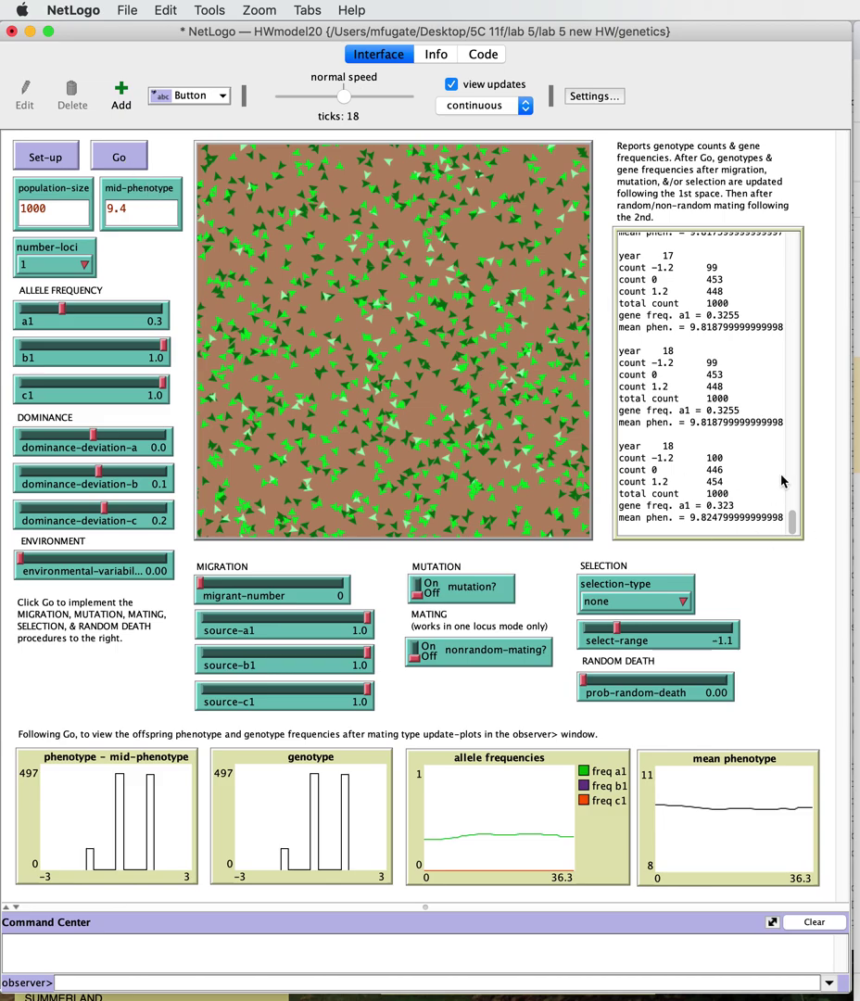
# Step: Look up the year 0 gene frequency of a1 in the report, switch to the Google calculator in Chrome and calculate .295 squared
pyautogui.scroll(3, 705, 459)
pyautogui.scroll(-3, 718, 445)
pyautogui.scroll(15, 722, 407)
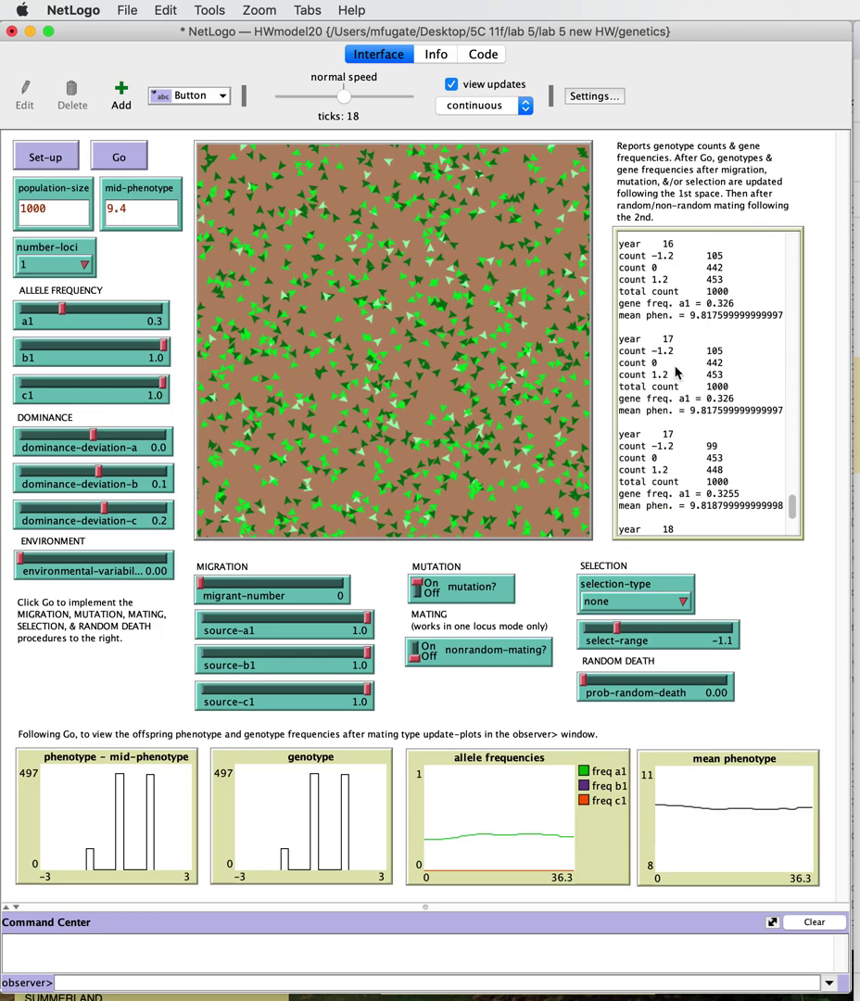
pyautogui.scroll(1, 689, 378)
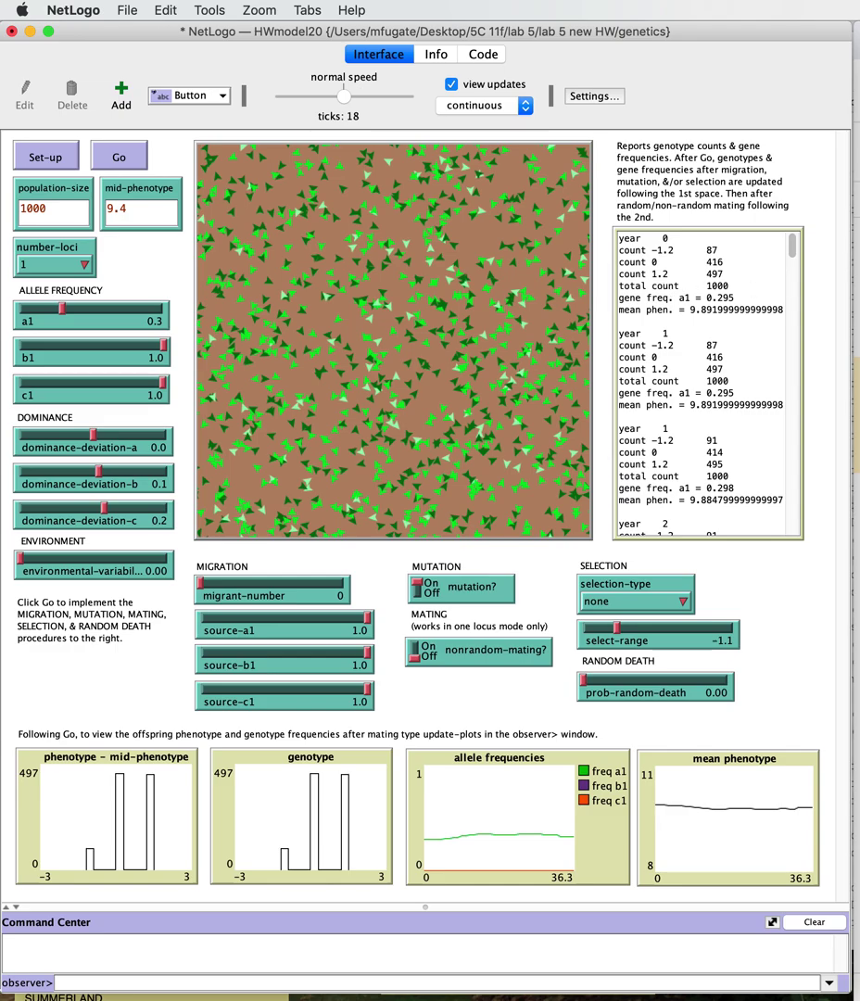
pyautogui.press('super+Tab')
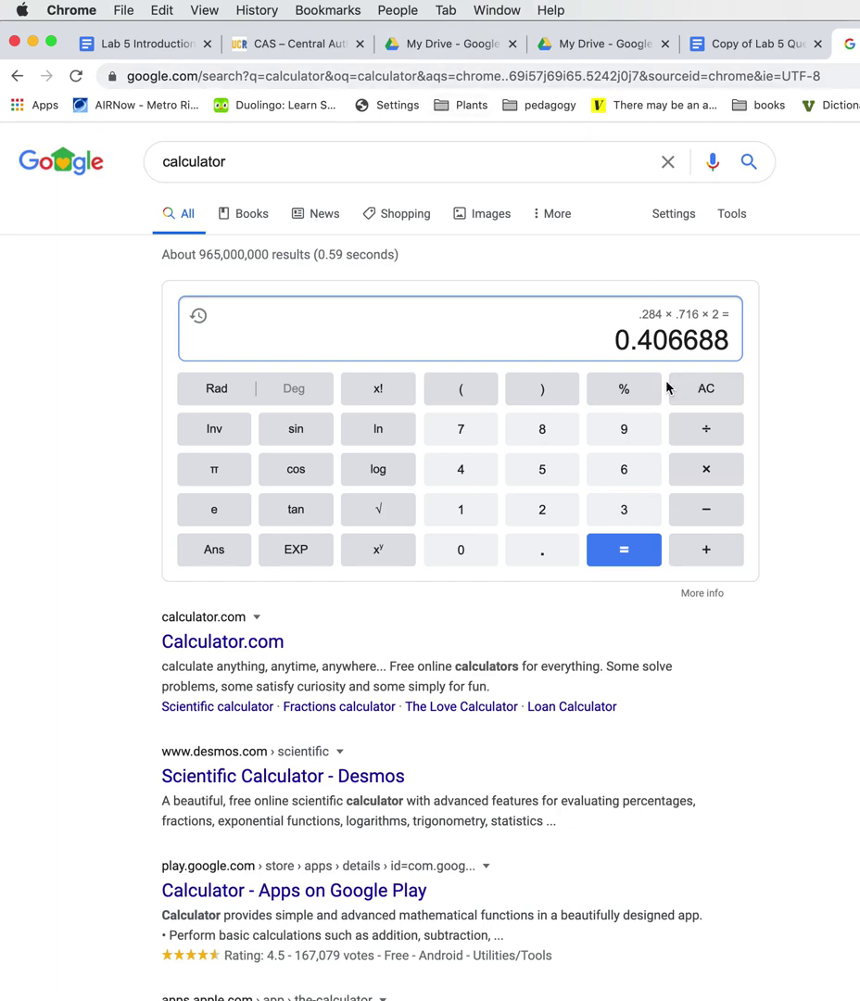
pyautogui.doubleClick(667, 341)
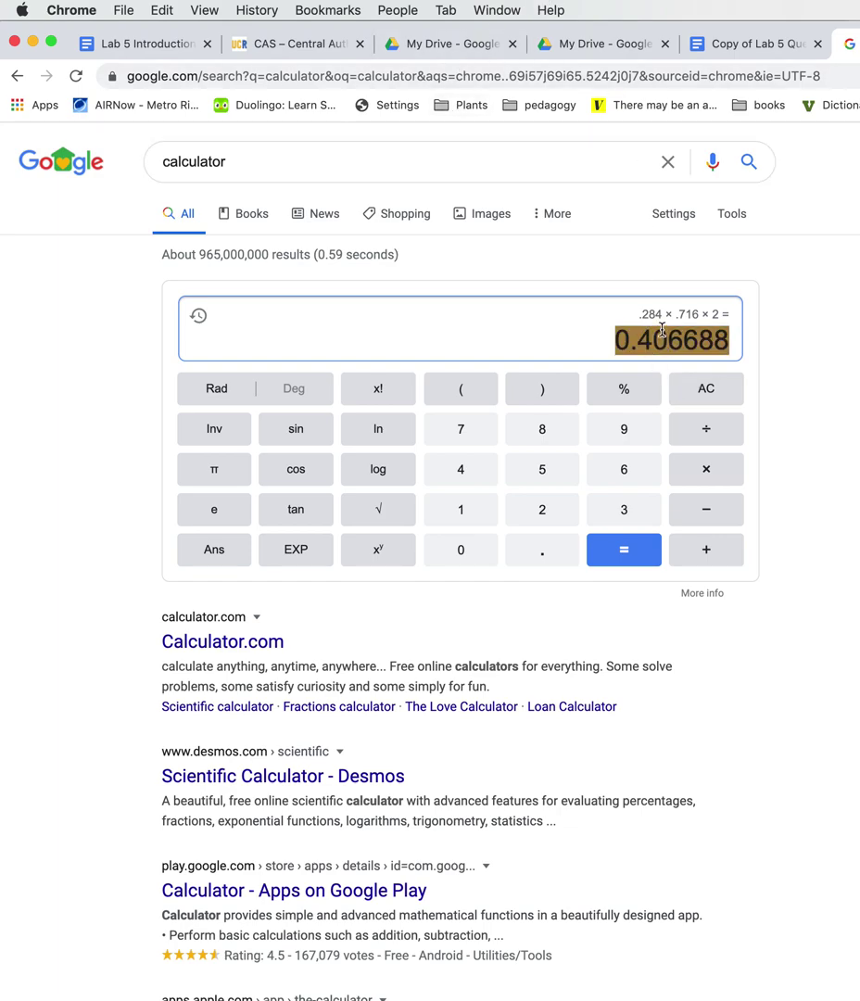
pyautogui.write('.2')
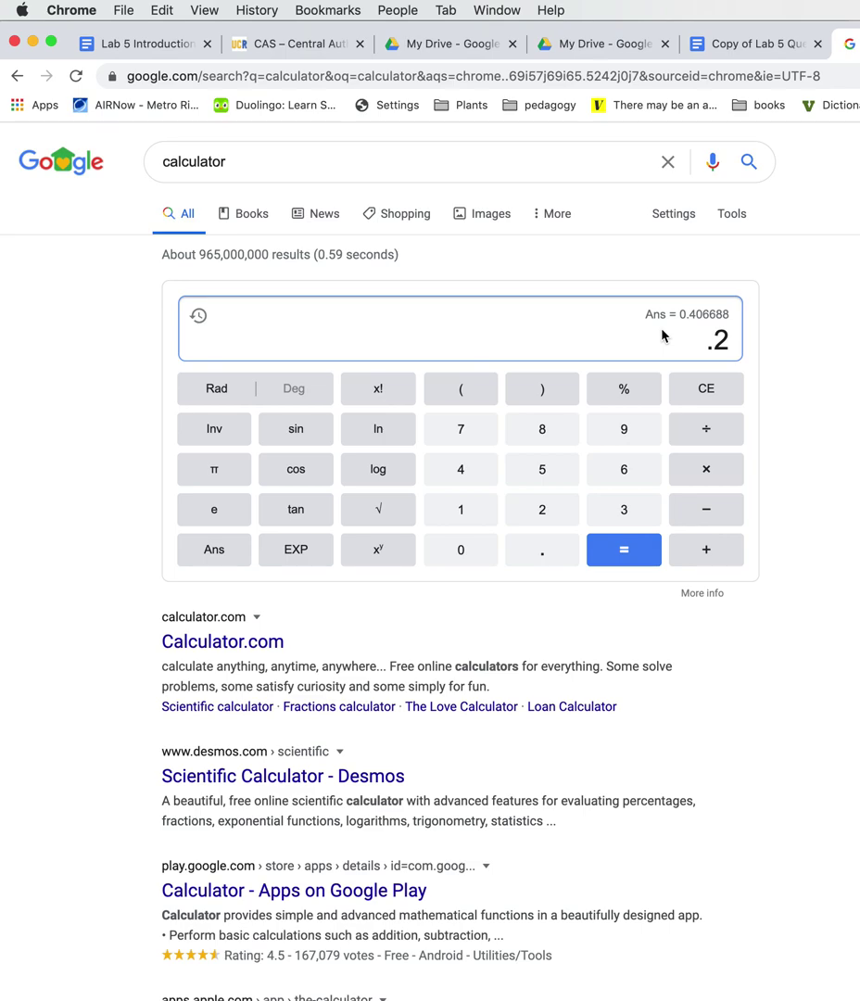
pyautogui.write('95')
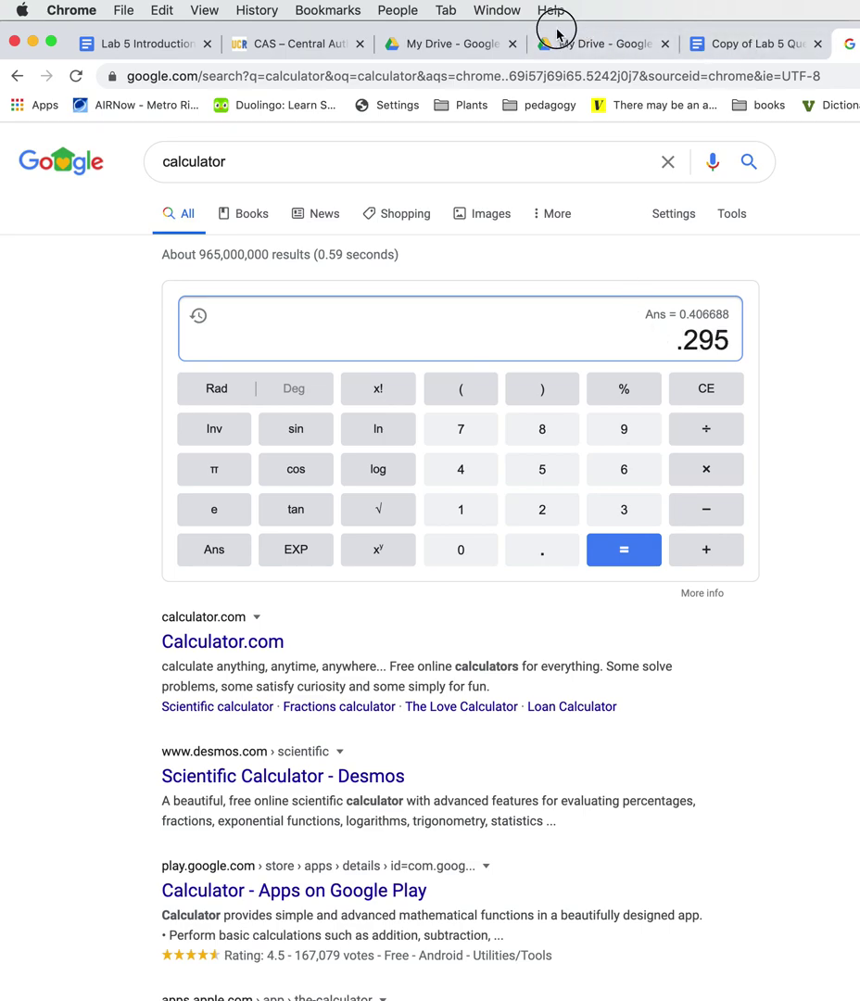
pyautogui.moveTo(557, 34); pyautogui.dragTo(581, 11)
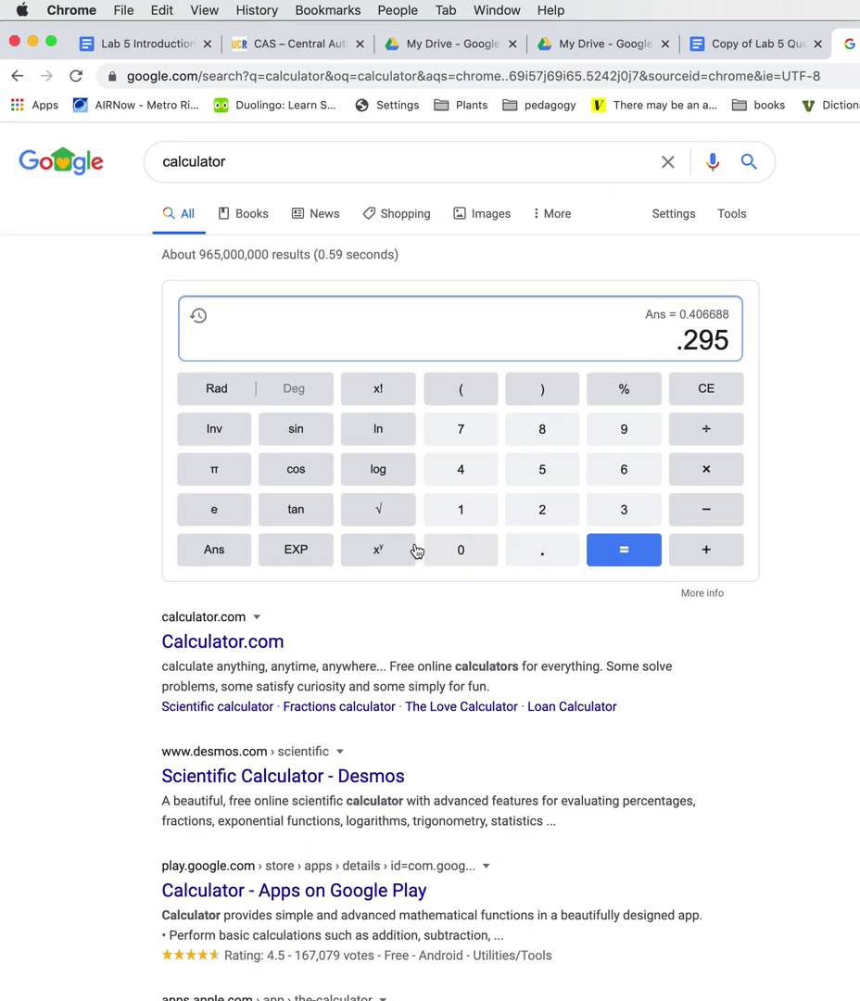
pyautogui.click(545, 510)
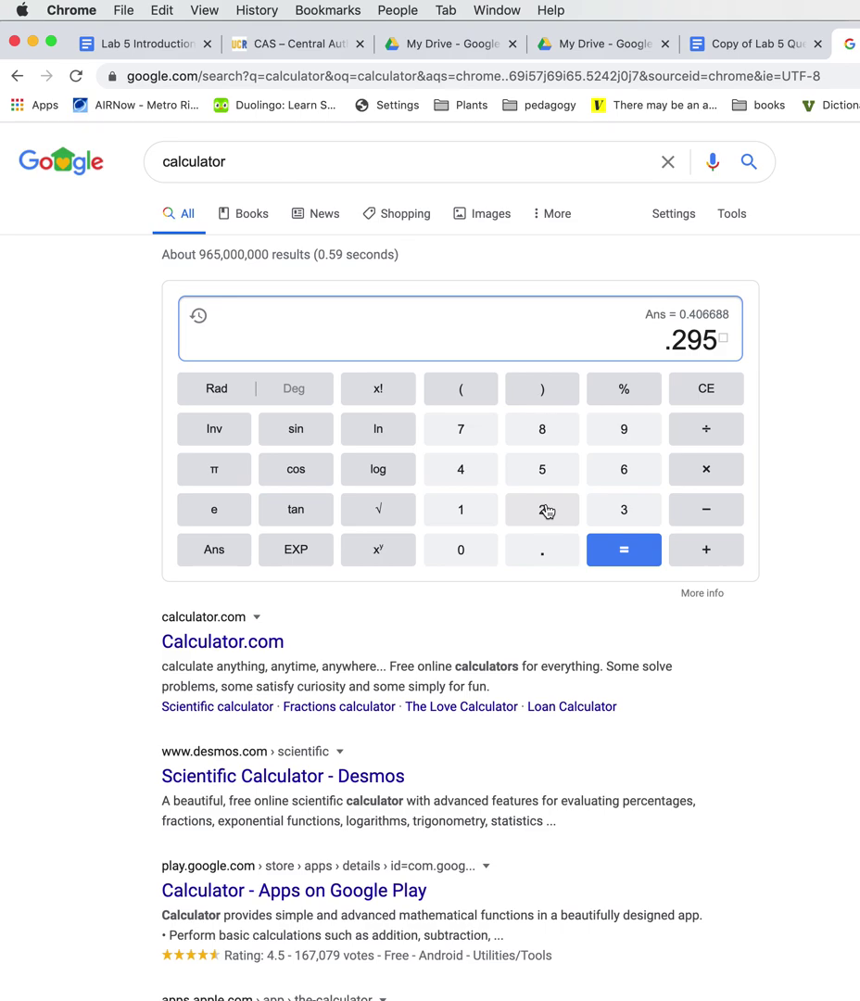
pyautogui.click(632, 551)
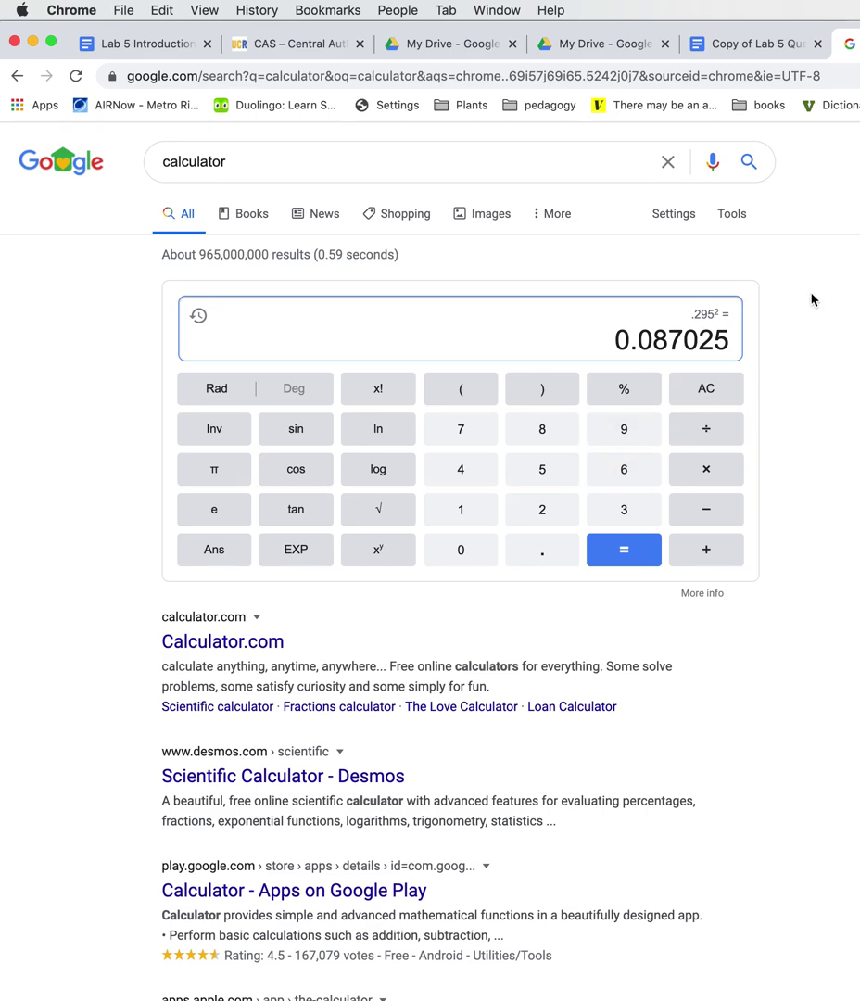
# Step: Calculate the expected heterozygote frequency as .295 × .705 × 2
pyautogui.doubleClick(663, 339)
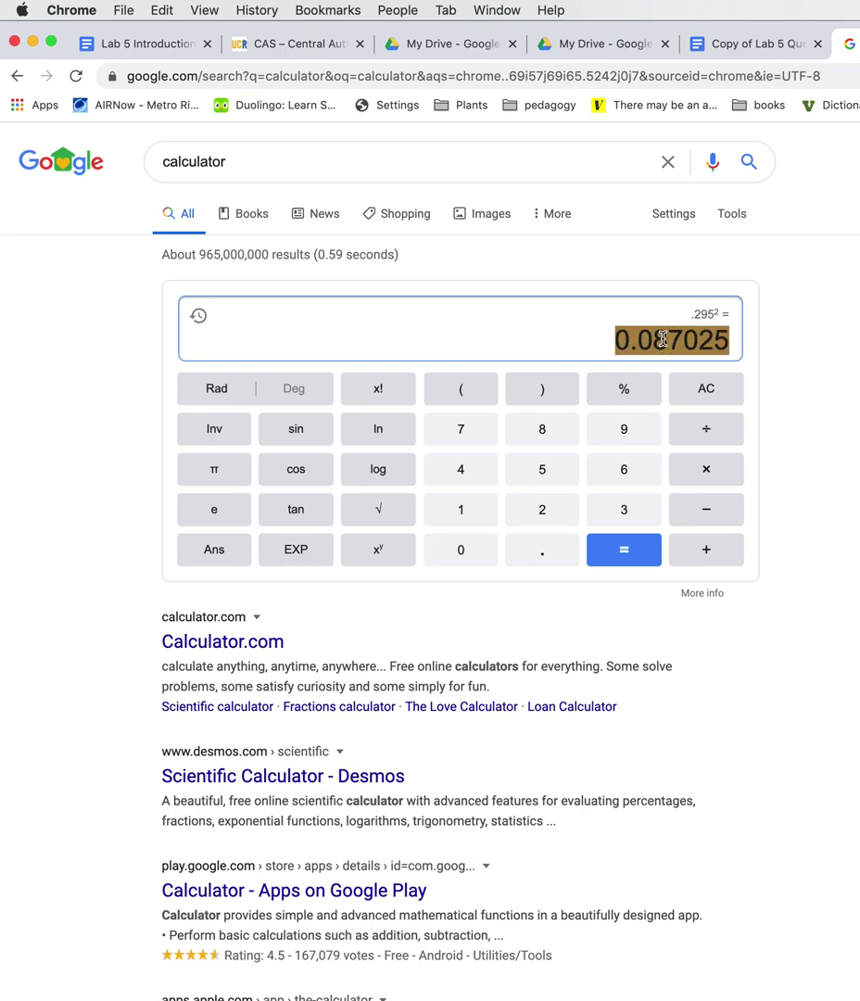
pyautogui.write('.297')
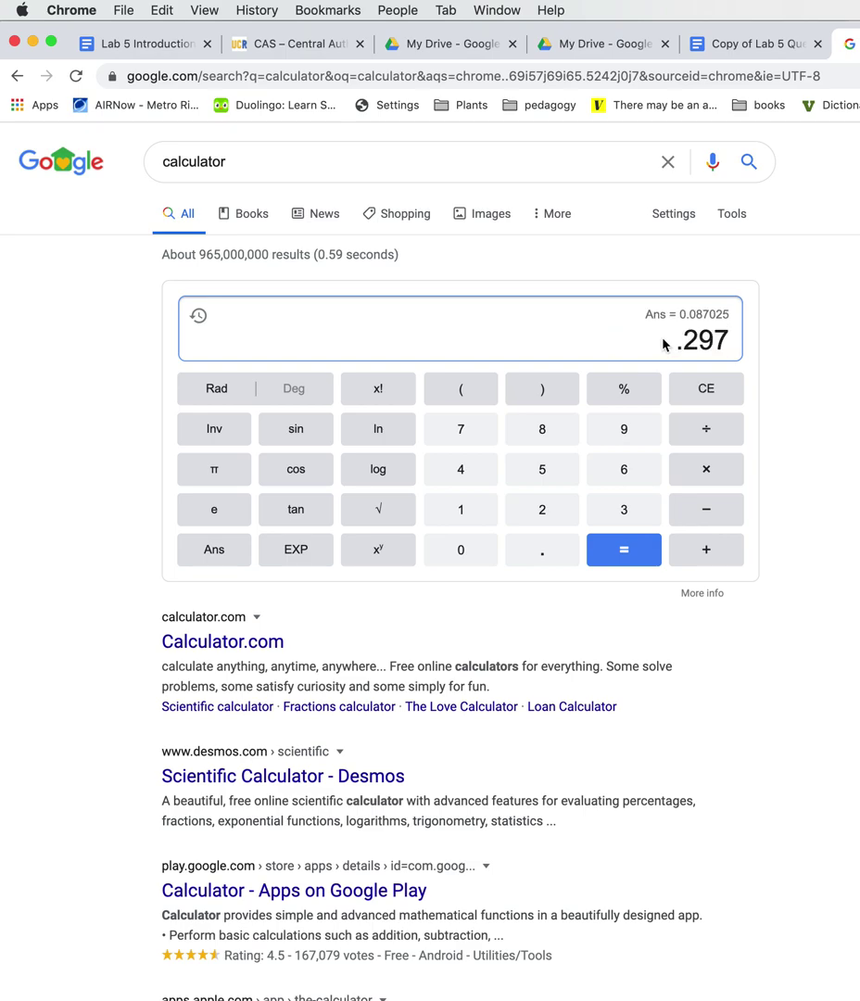
pyautogui.press('BackSpace')
pyautogui.write('5')
pyautogui.click(701, 464)
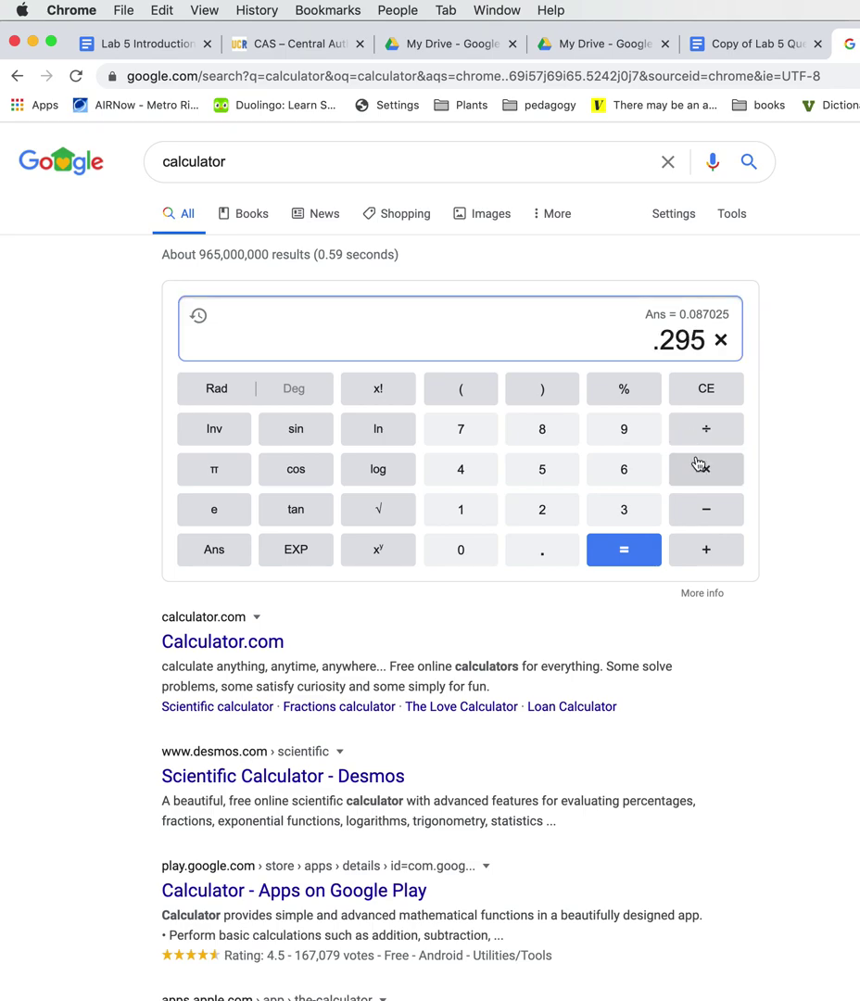
pyautogui.write('.705')
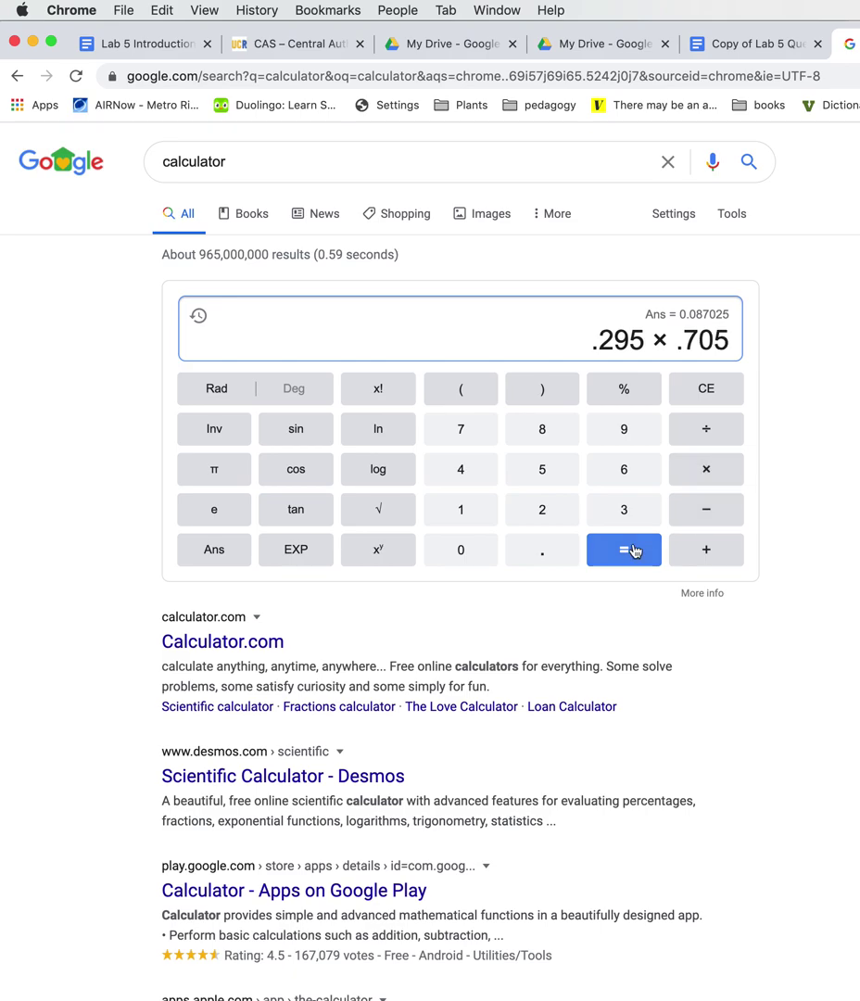
pyautogui.click(710, 472)
pyautogui.write('2')
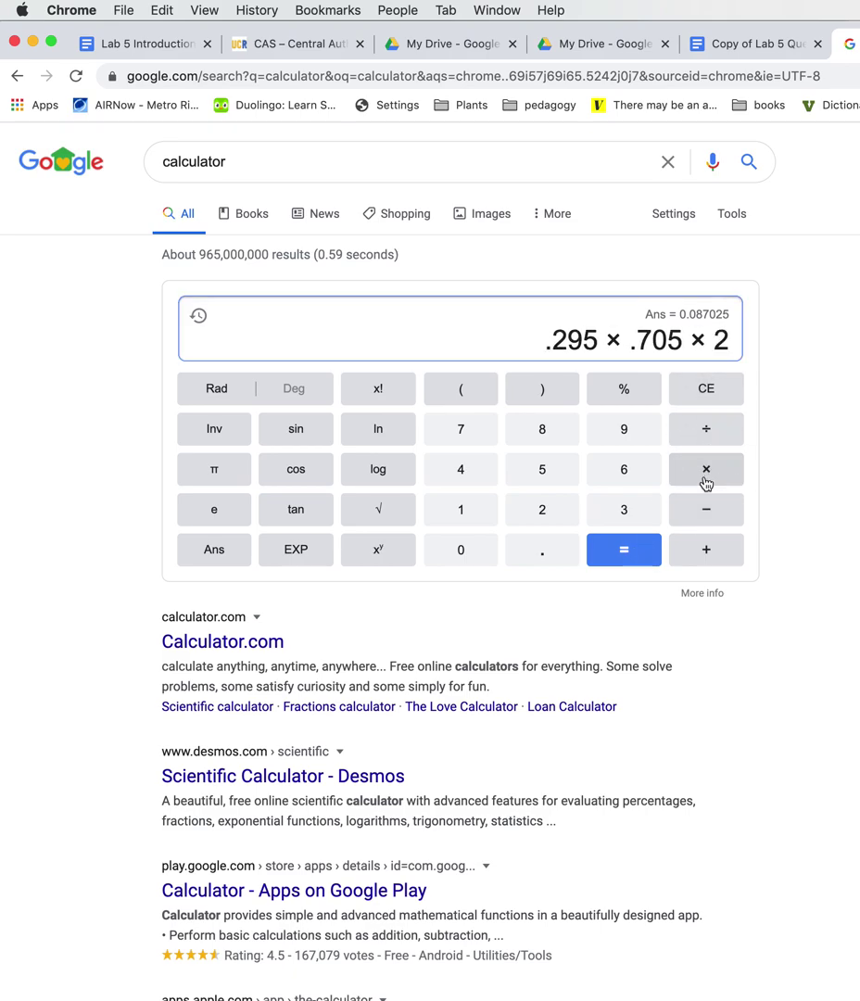
pyautogui.click(622, 551)
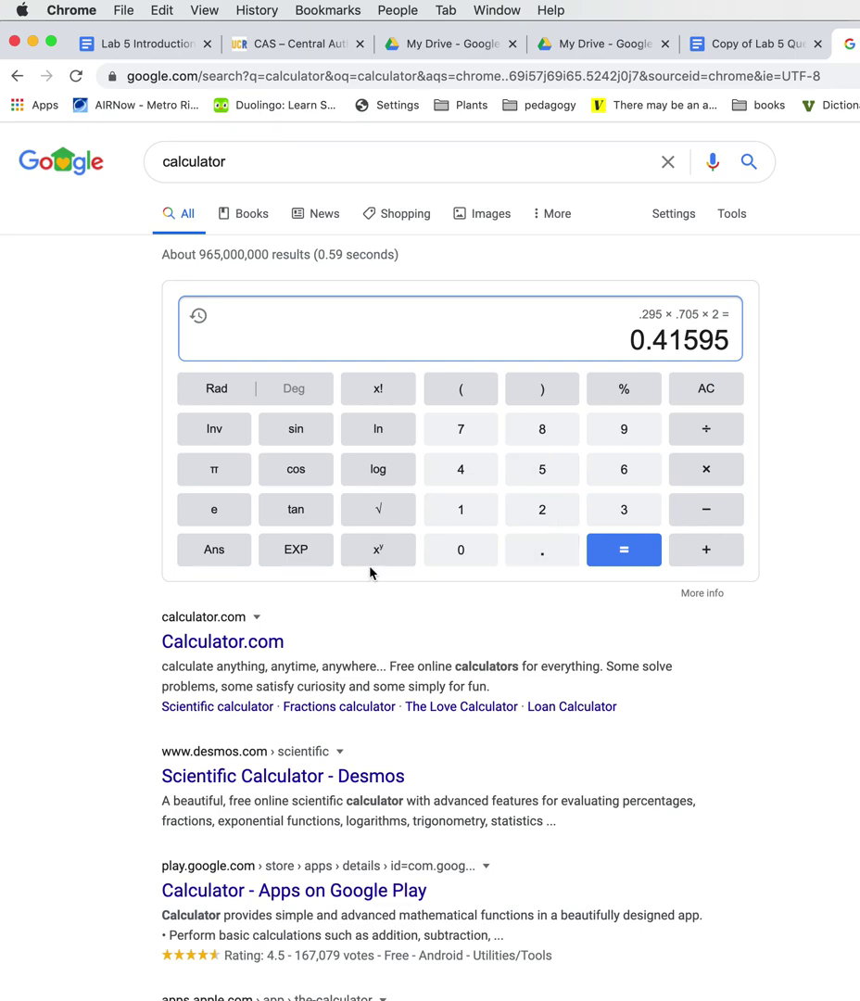
# Step: Calculate the other expected homozygote frequency as .705 squared
pyautogui.click(538, 552)
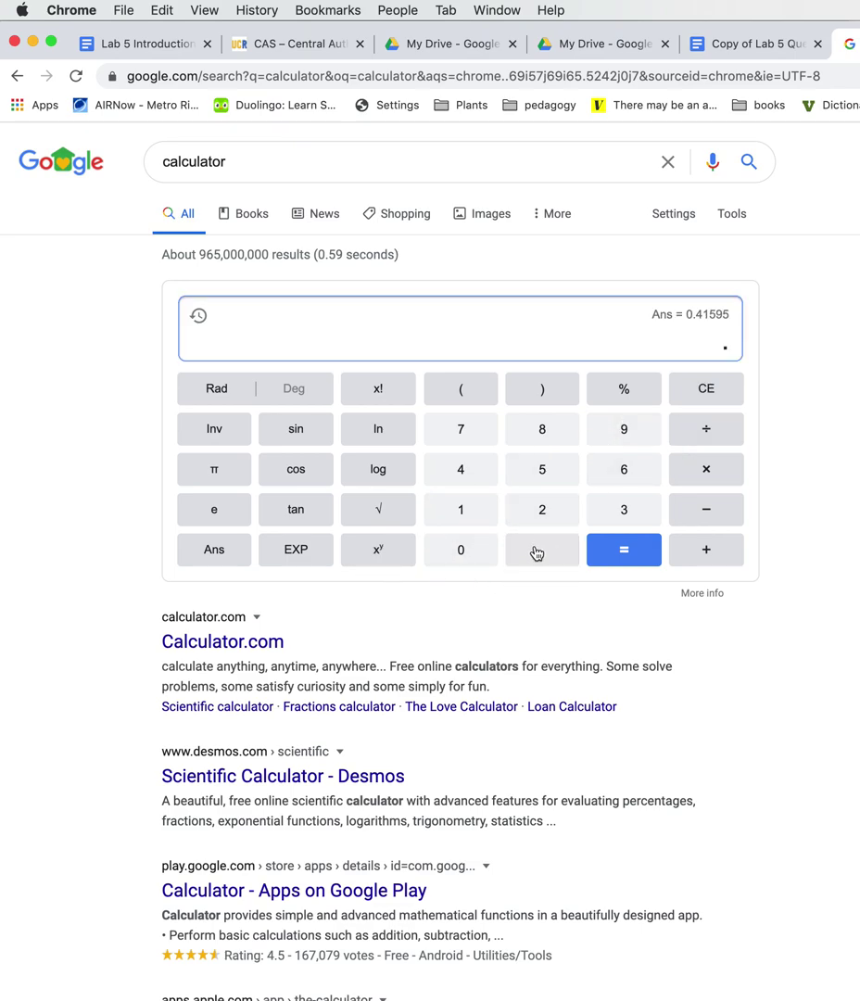
pyautogui.click(461, 435)
pyautogui.click(460, 552)
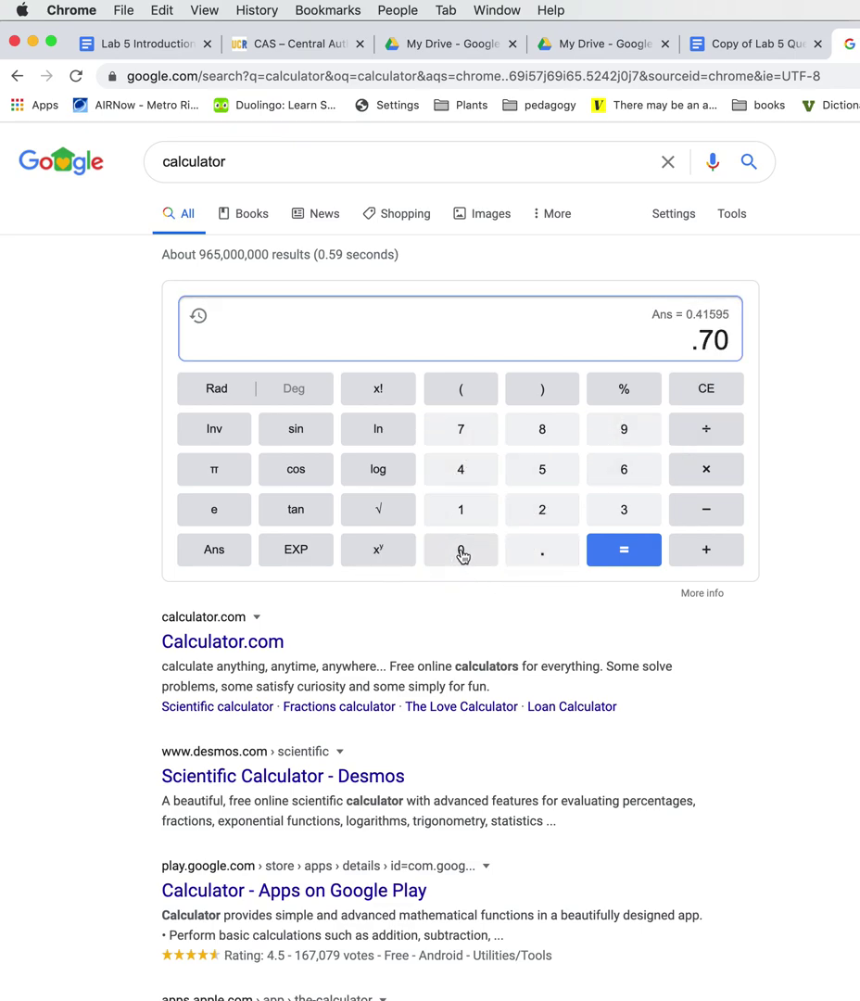
pyautogui.click(541, 472)
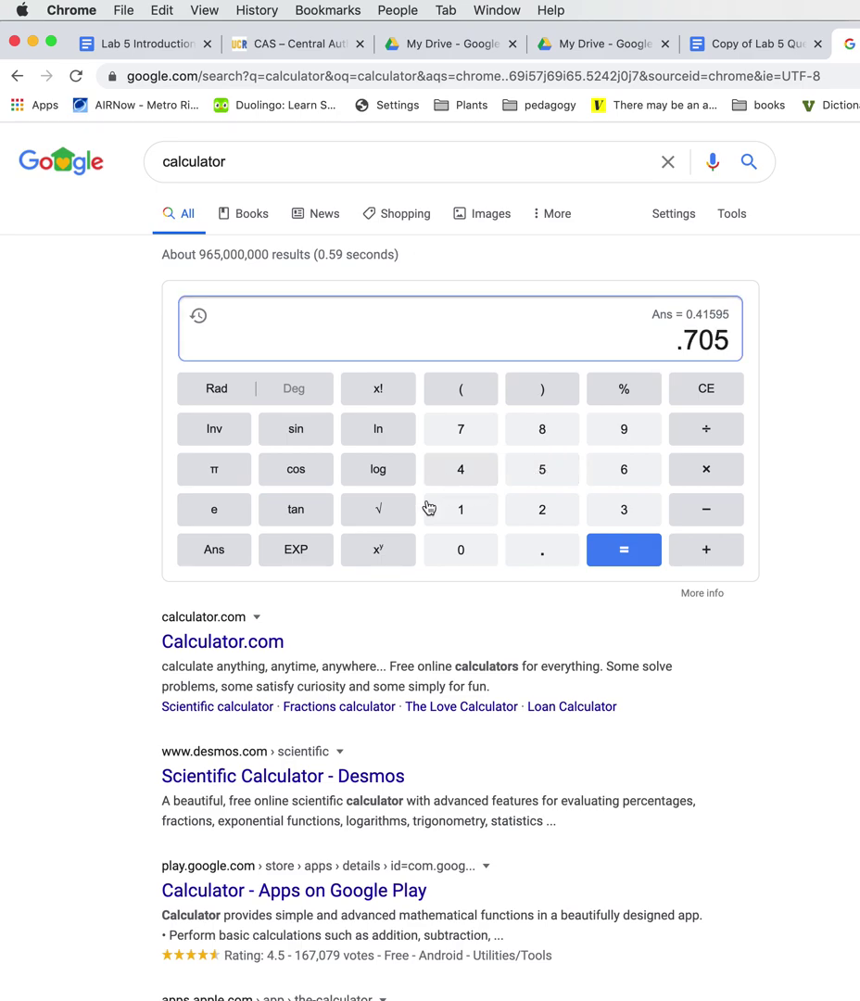
pyautogui.click(559, 506)
pyautogui.click(631, 550)
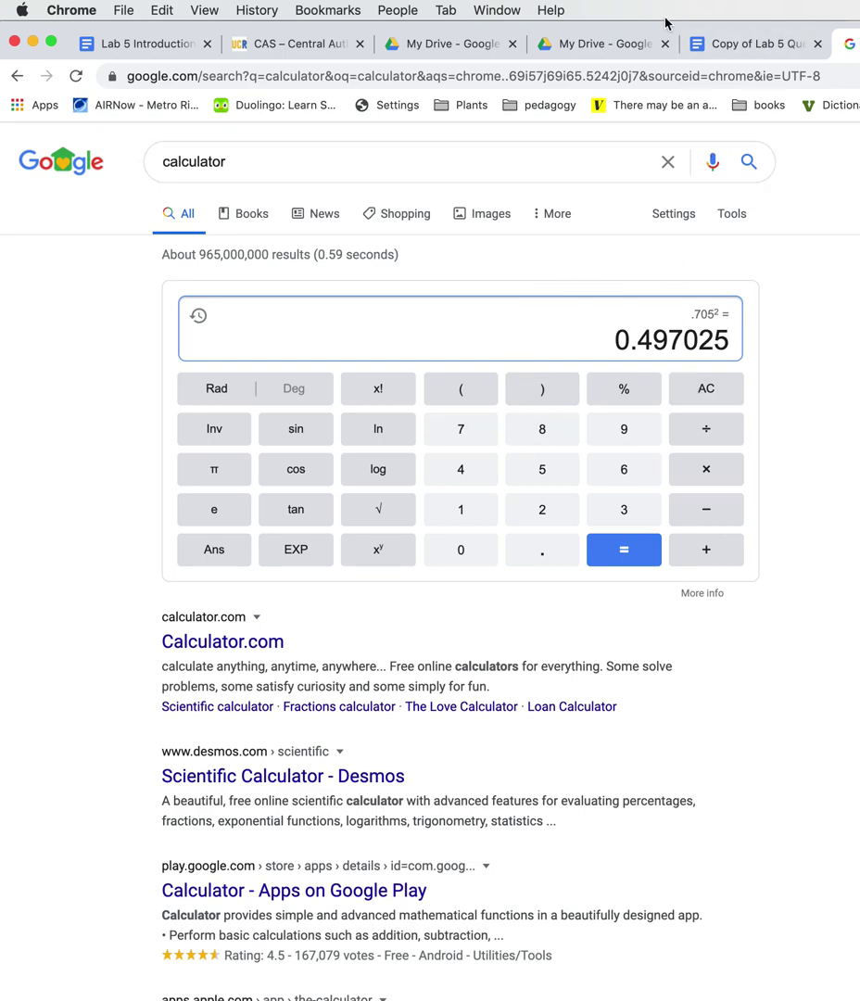
# Step: Minimize the browser, open hwoutput.csv from the genetics folder in JMP, and enlarge its data table window
pyautogui.moveTo(32, 28); pyautogui.dragTo(158, 44)
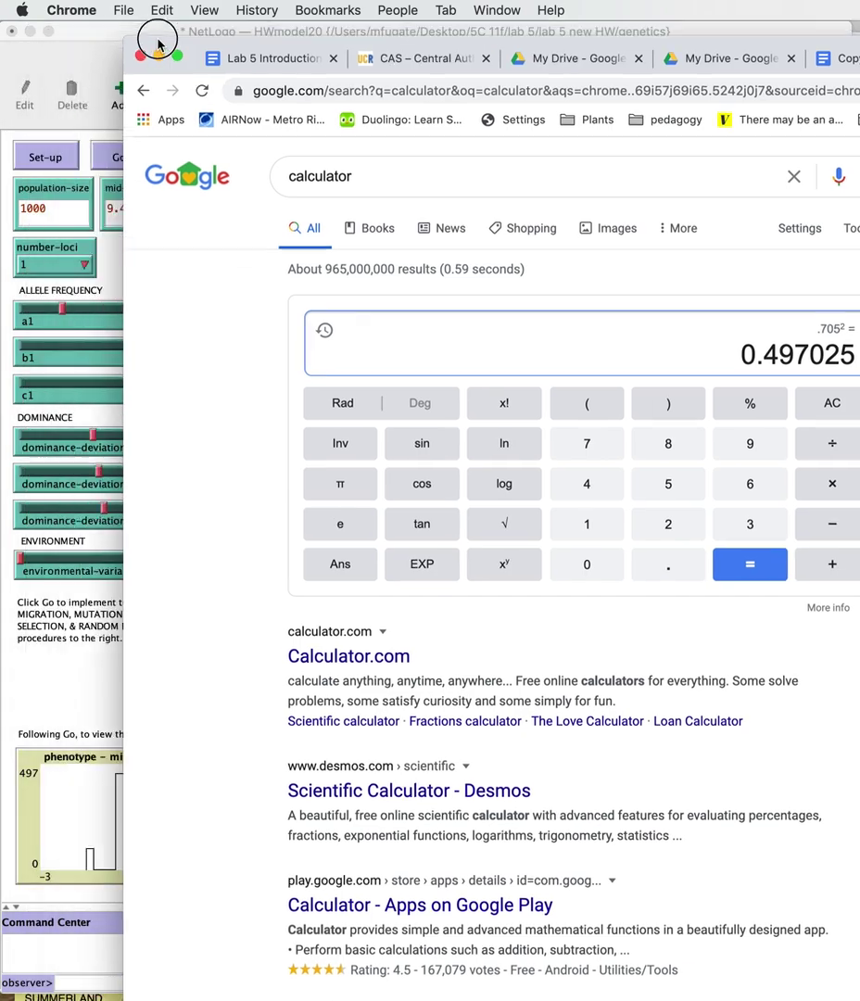
pyautogui.click(159, 56)
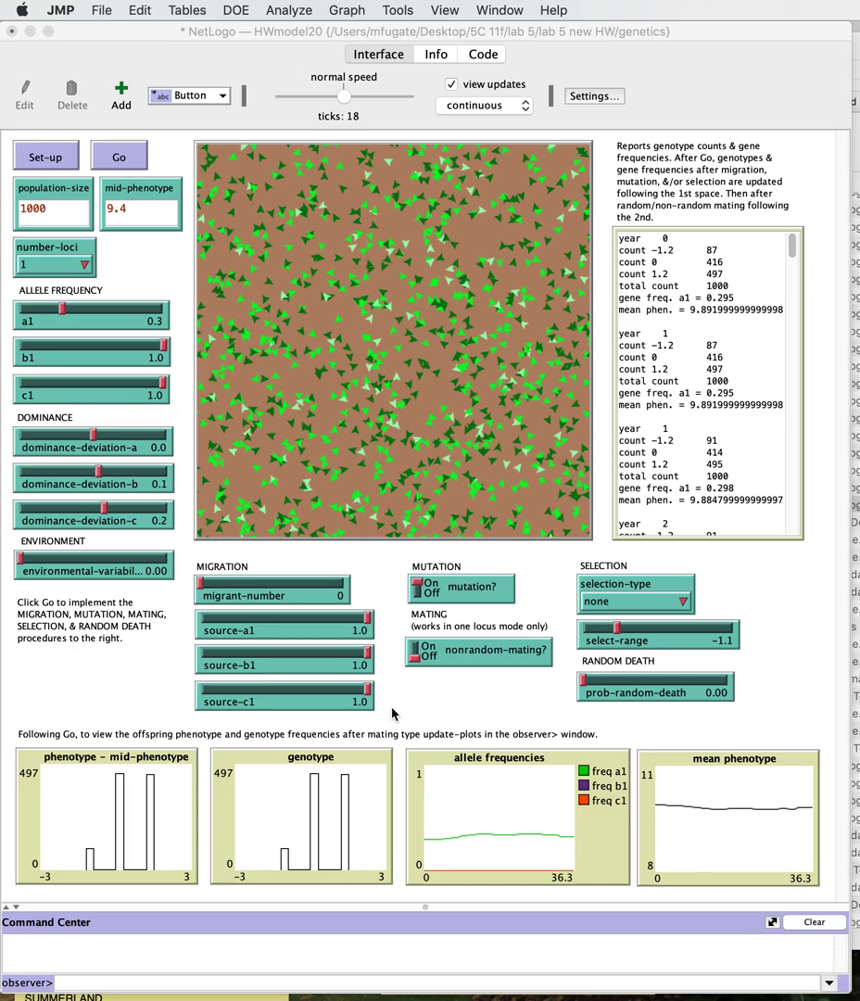
pyautogui.click(102, 9)
pyautogui.click(94, 48)
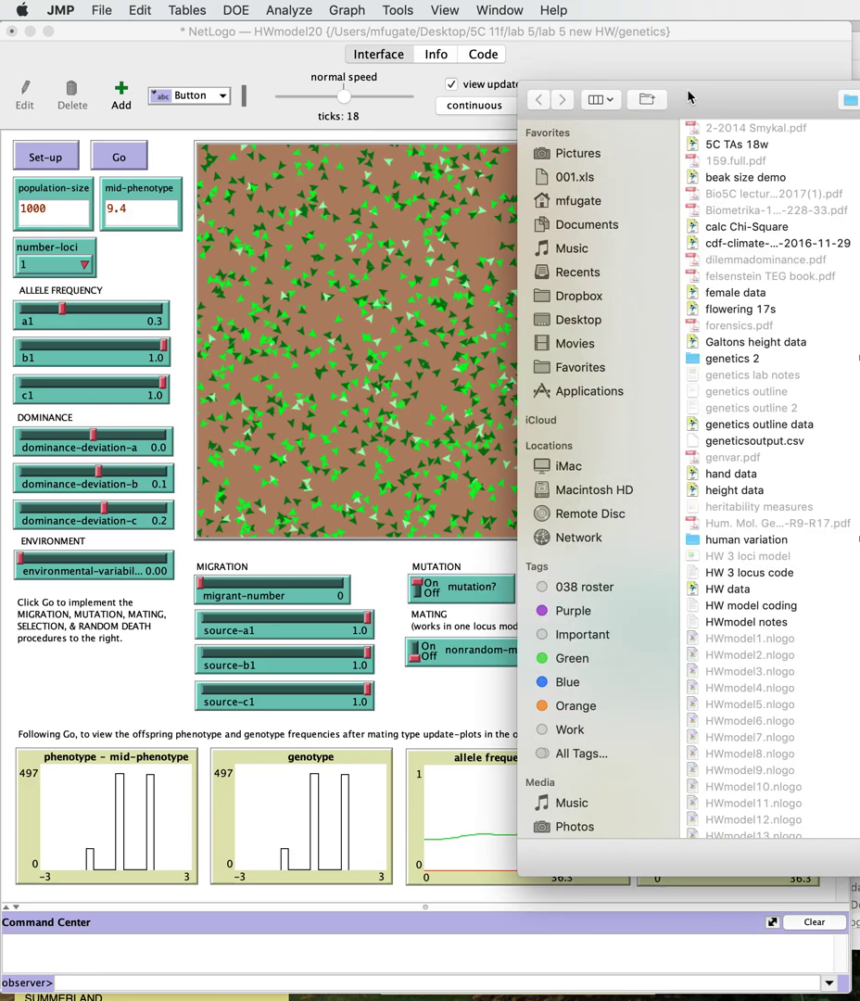
pyautogui.moveTo(687, 97); pyautogui.dragTo(263, 10)
pyautogui.scroll(-2, 331, 436)
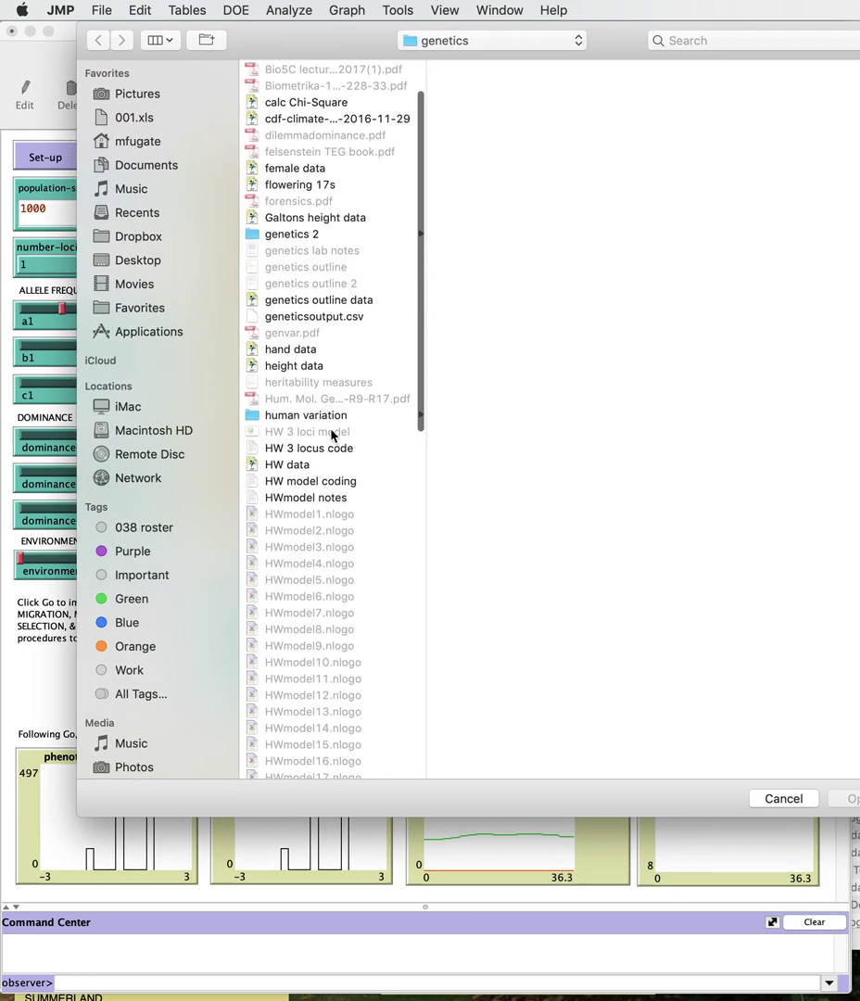
pyautogui.scroll(-5, 331, 435)
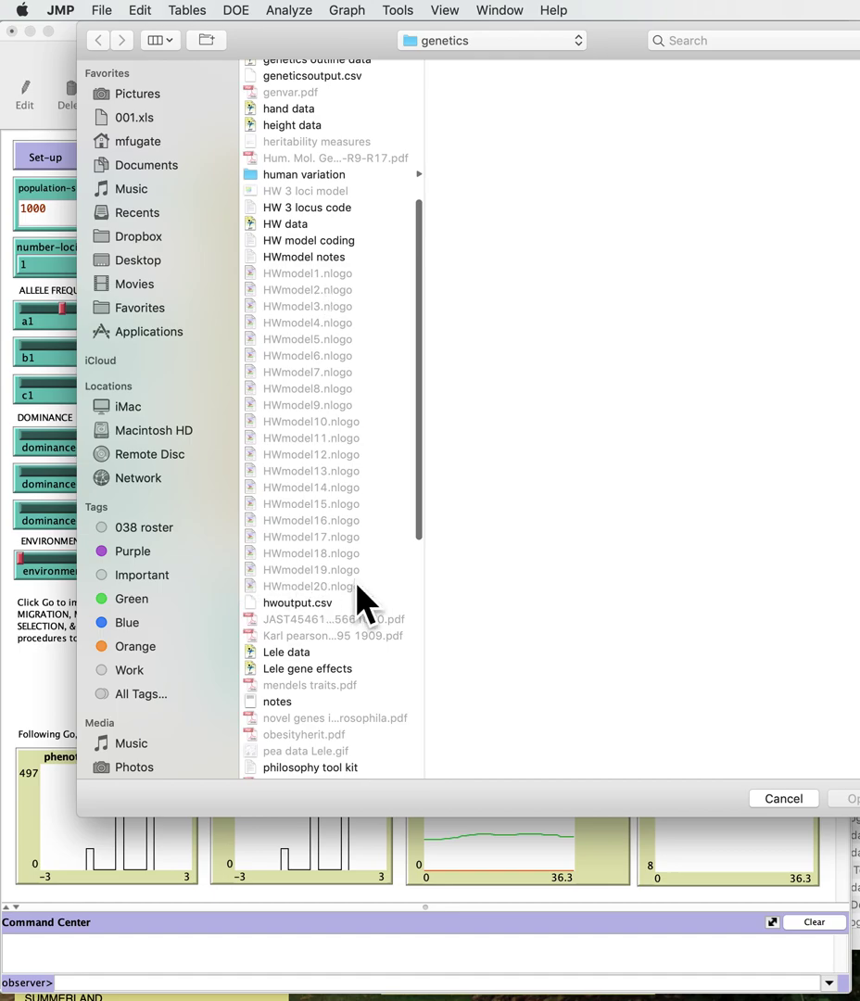
pyautogui.click(274, 604)
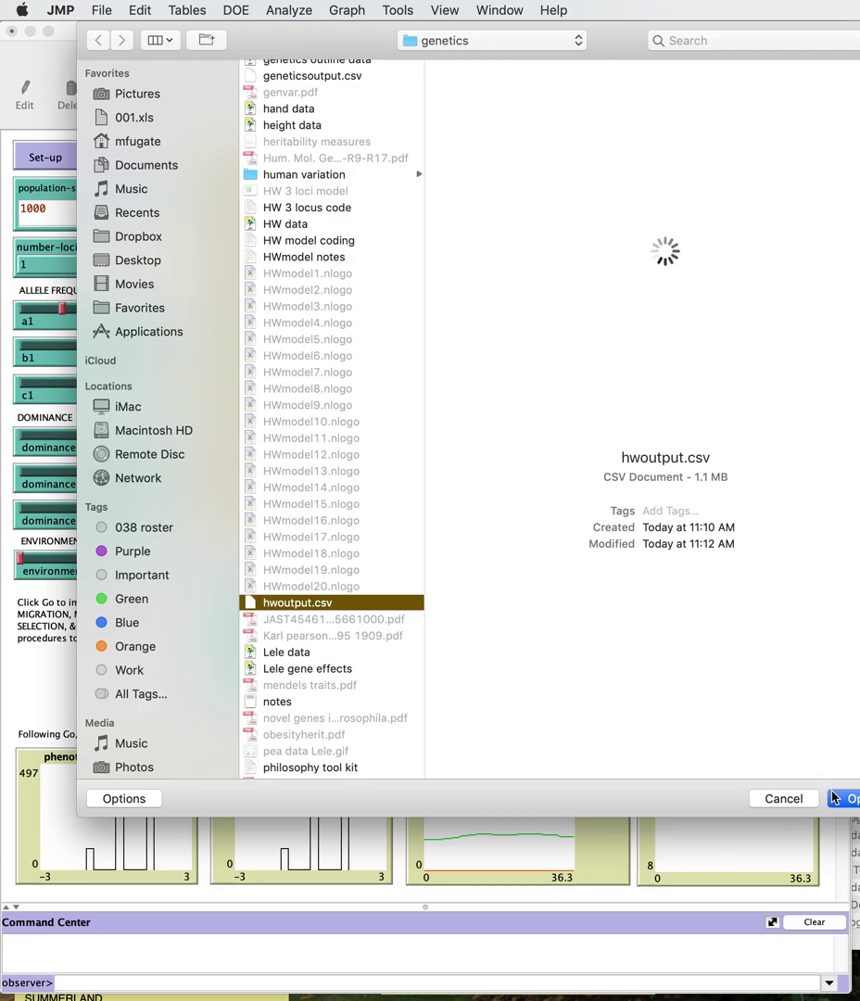
pyautogui.click(849, 798)
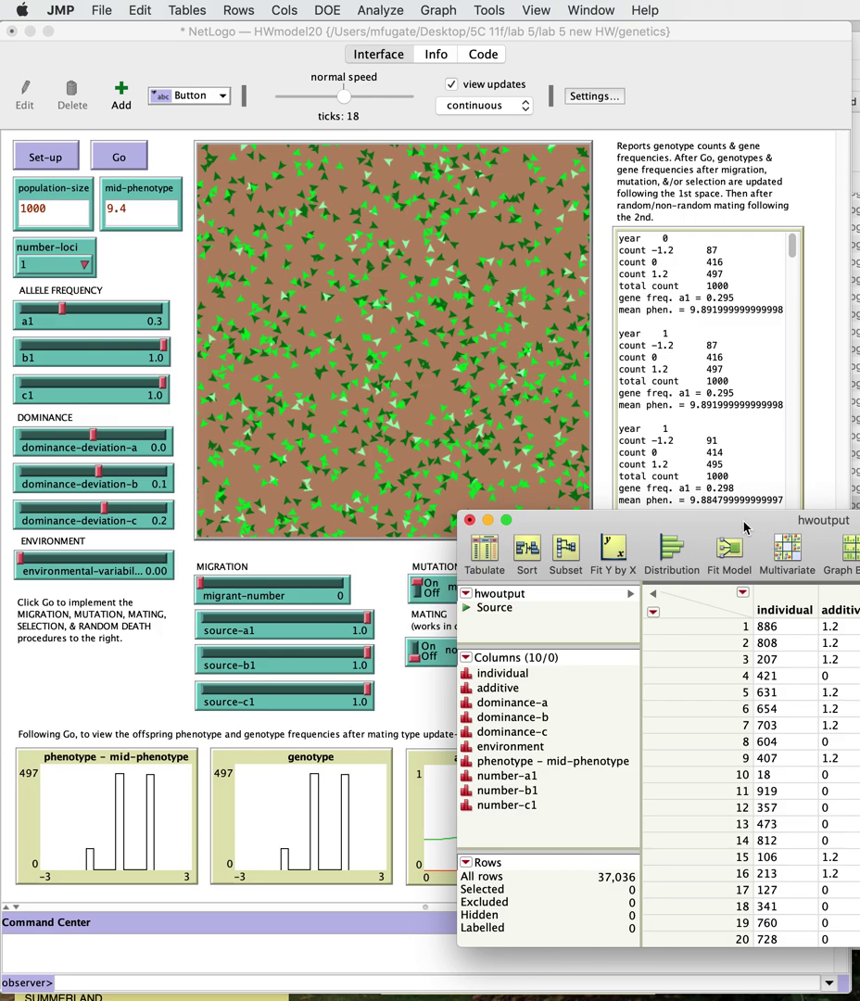
pyautogui.moveTo(745, 527); pyautogui.dragTo(296, 34)
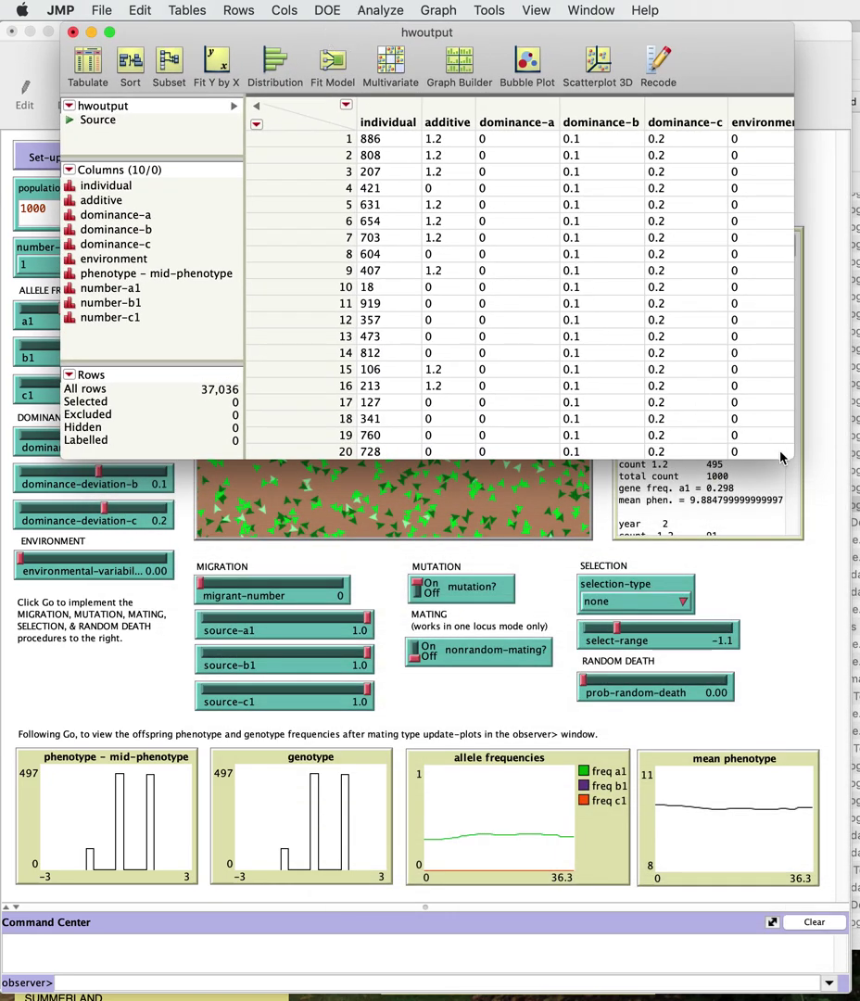
pyautogui.moveTo(786, 454); pyautogui.dragTo(859, 823)
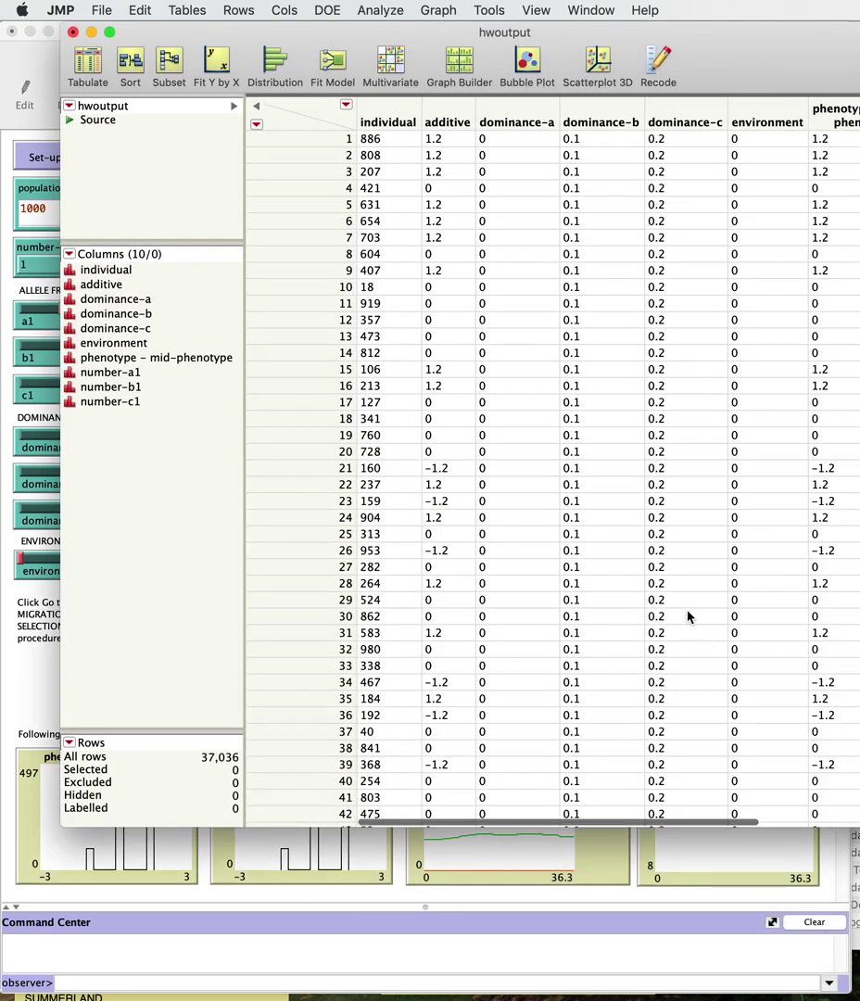
# Step: Examine the hwoutput table's phenotype and number-a1 columns and find the row where the first block of individuals ends
pyautogui.hscroll(2, 681, 579)
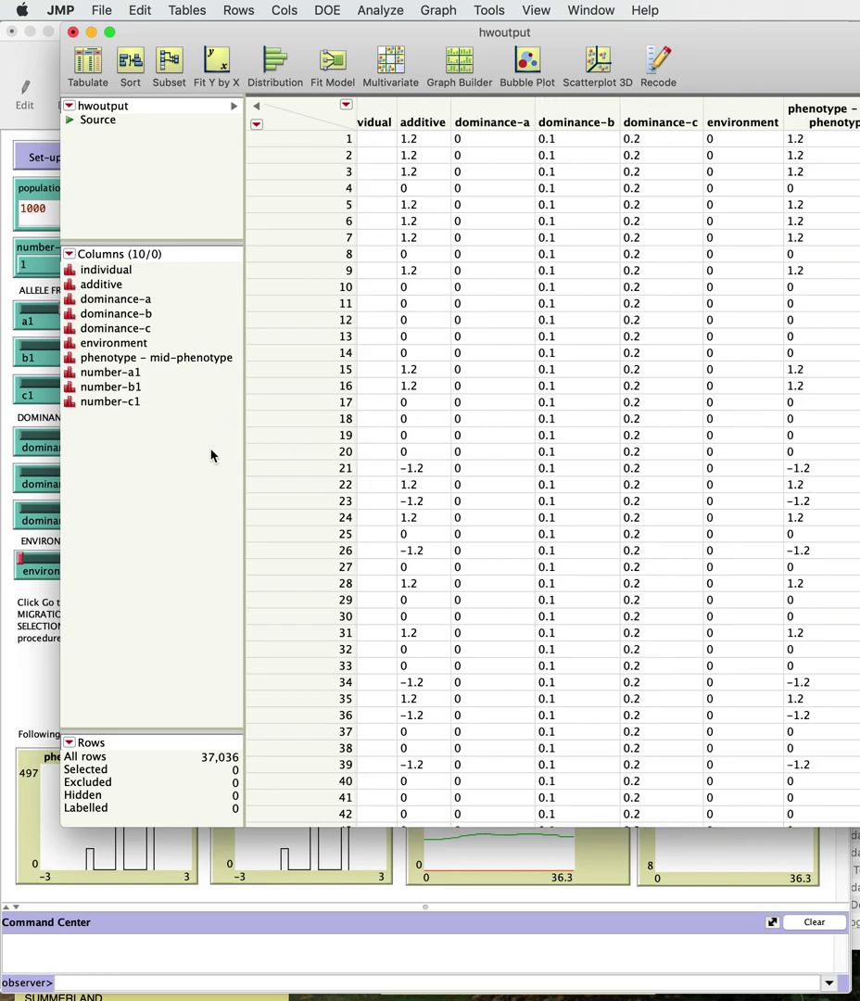
pyautogui.hscroll(5, 607, 518)
pyautogui.scroll(-8, 597, 554)
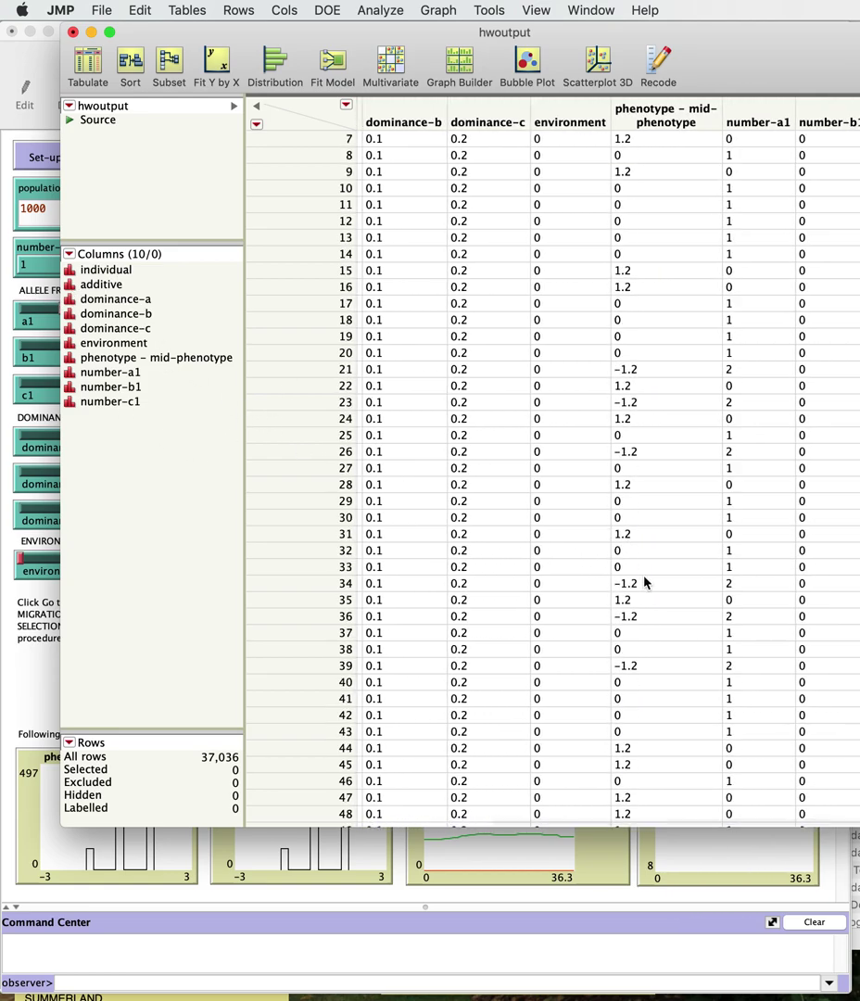
pyautogui.scroll(-20, 649, 584)
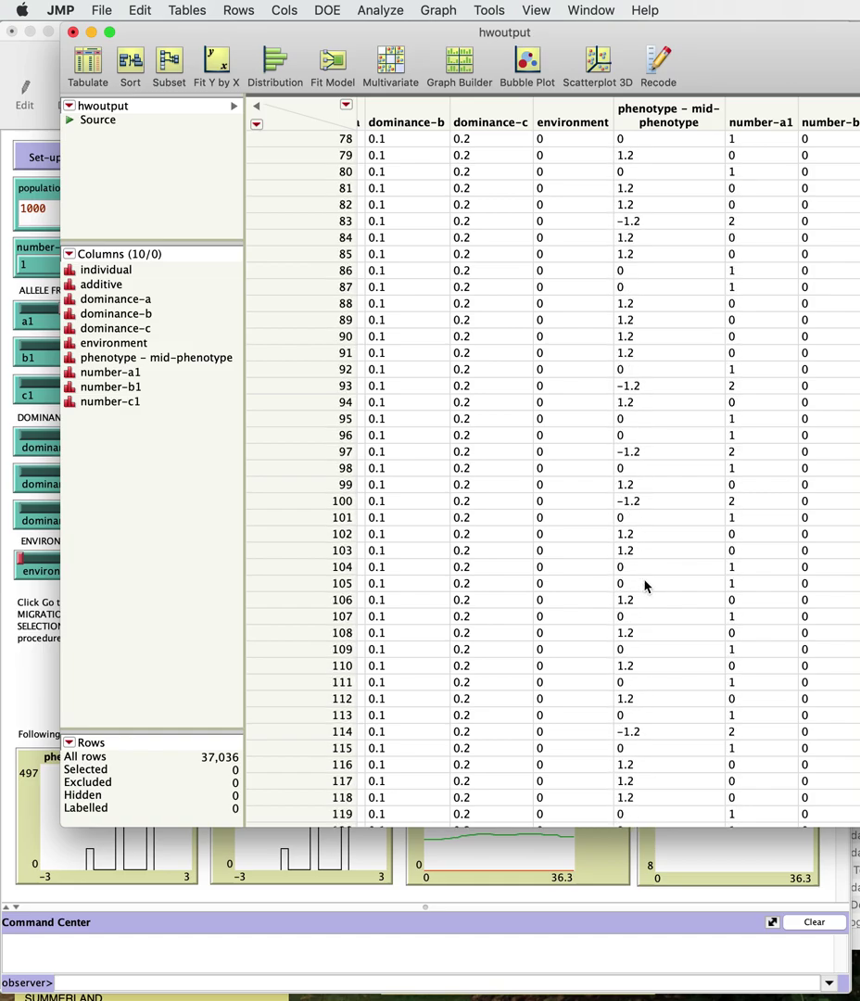
pyautogui.scroll(-20, 649, 584)
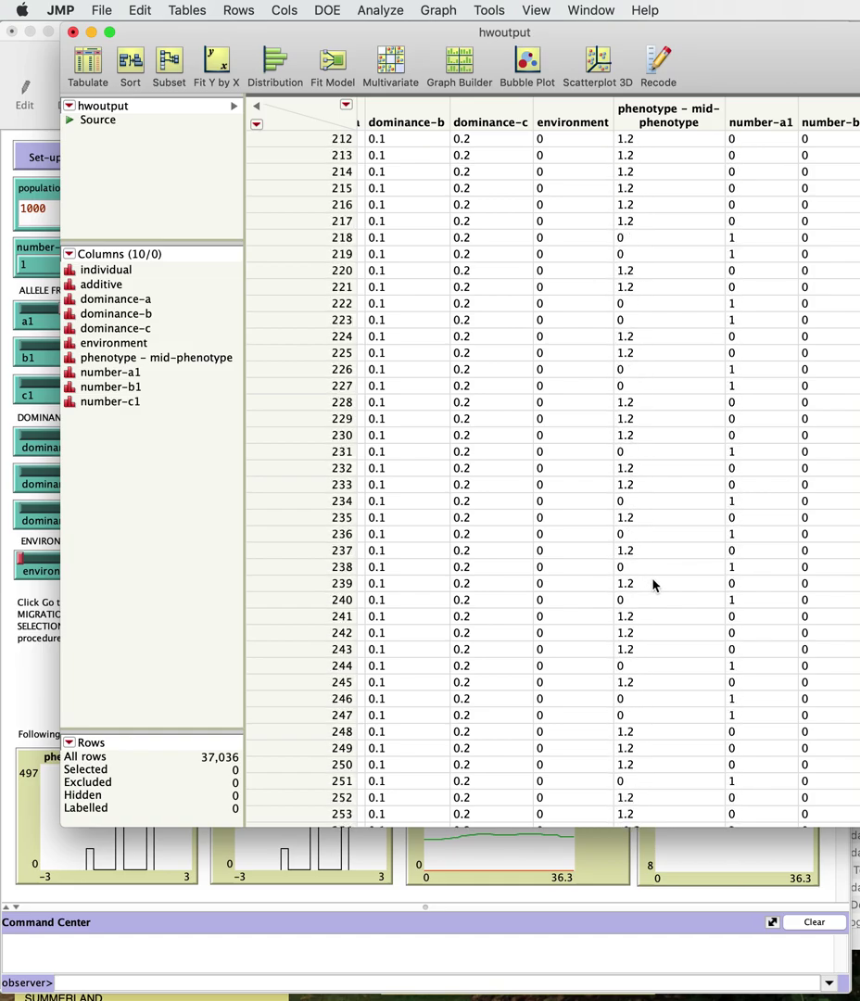
pyautogui.scroll(-17, 653, 583)
pyautogui.scroll(-20, 762, 360)
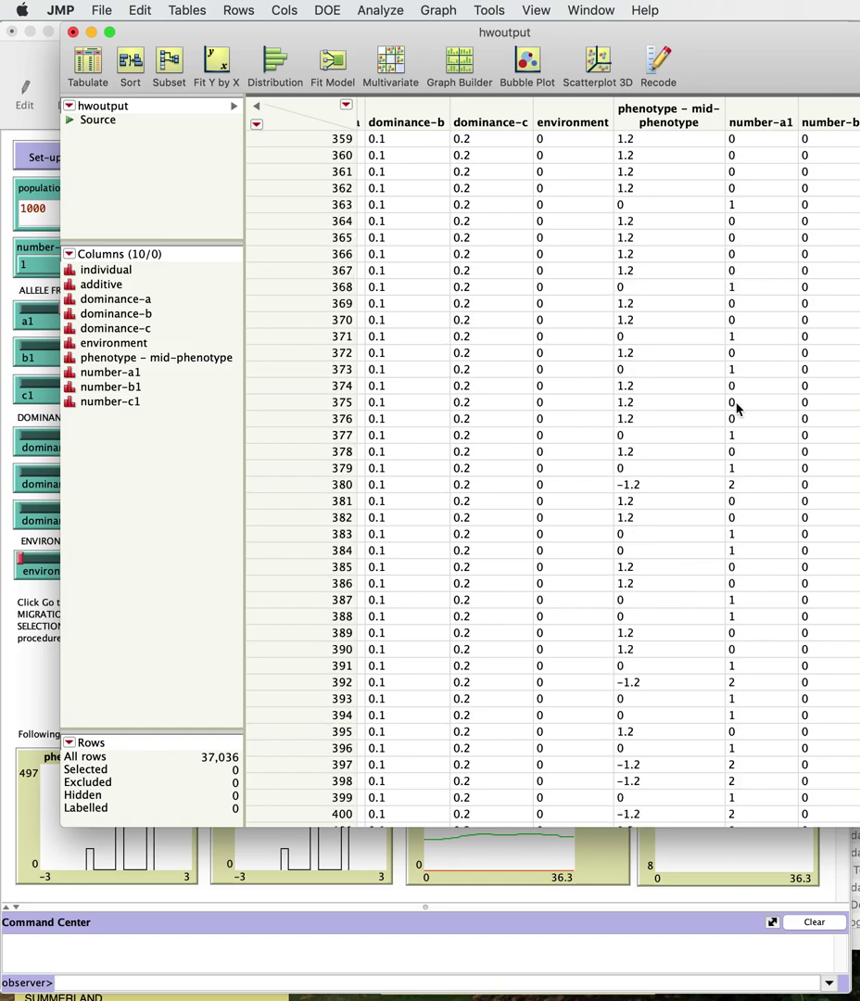
pyautogui.scroll(-5, 552, 472)
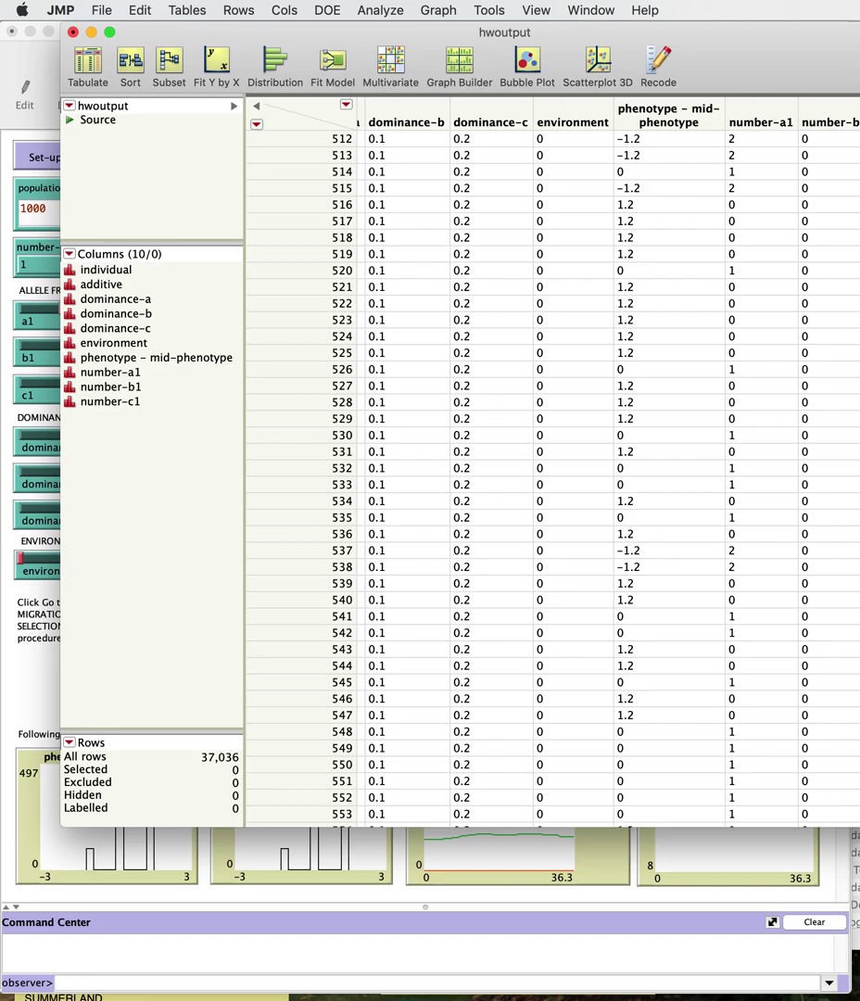
pyautogui.scroll(-20, 556, 473)
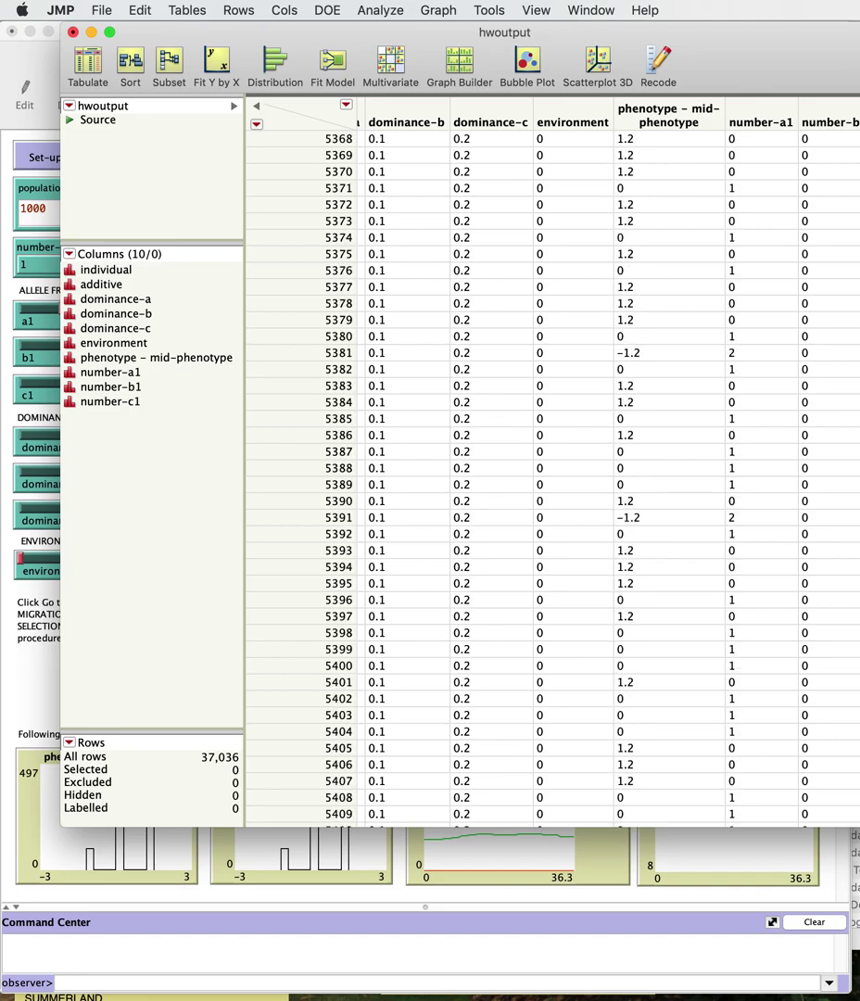
pyautogui.scroll(20, 556, 472)
pyautogui.scroll(20, 556, 473)
pyautogui.scroll(-20, 556, 473)
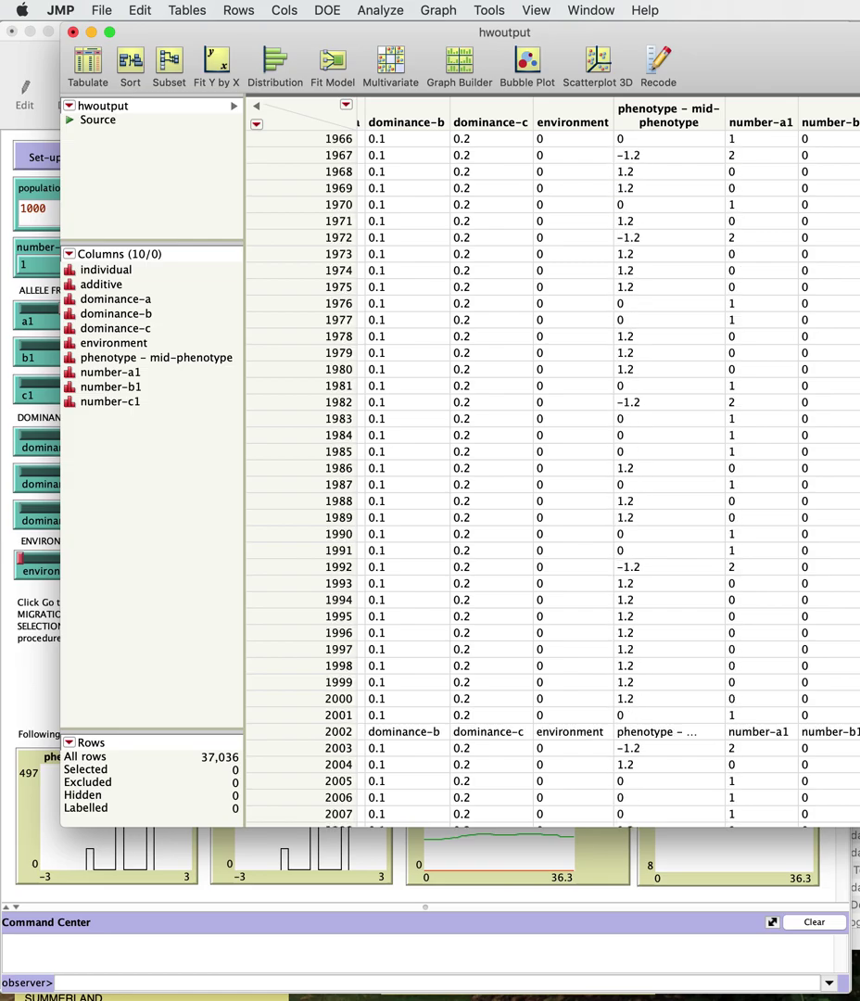
pyautogui.scroll(8, 556, 473)
pyautogui.scroll(20, 556, 473)
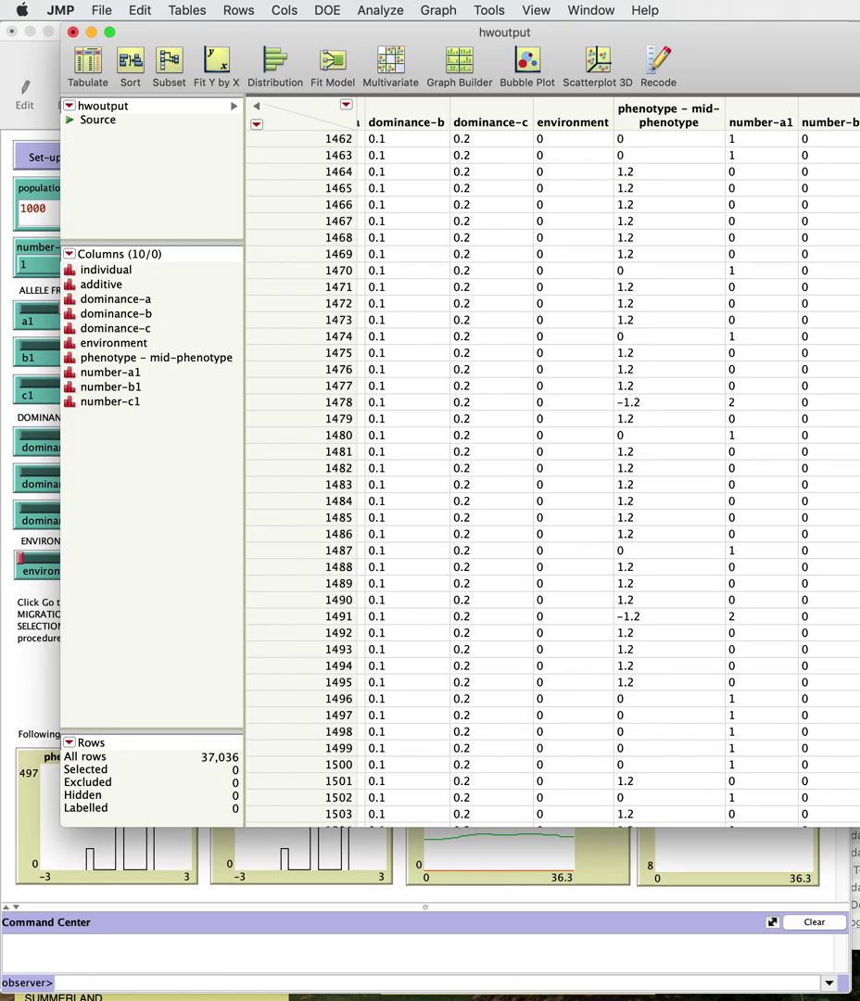
pyautogui.scroll(4, 555, 472)
pyautogui.scroll(-9, 555, 473)
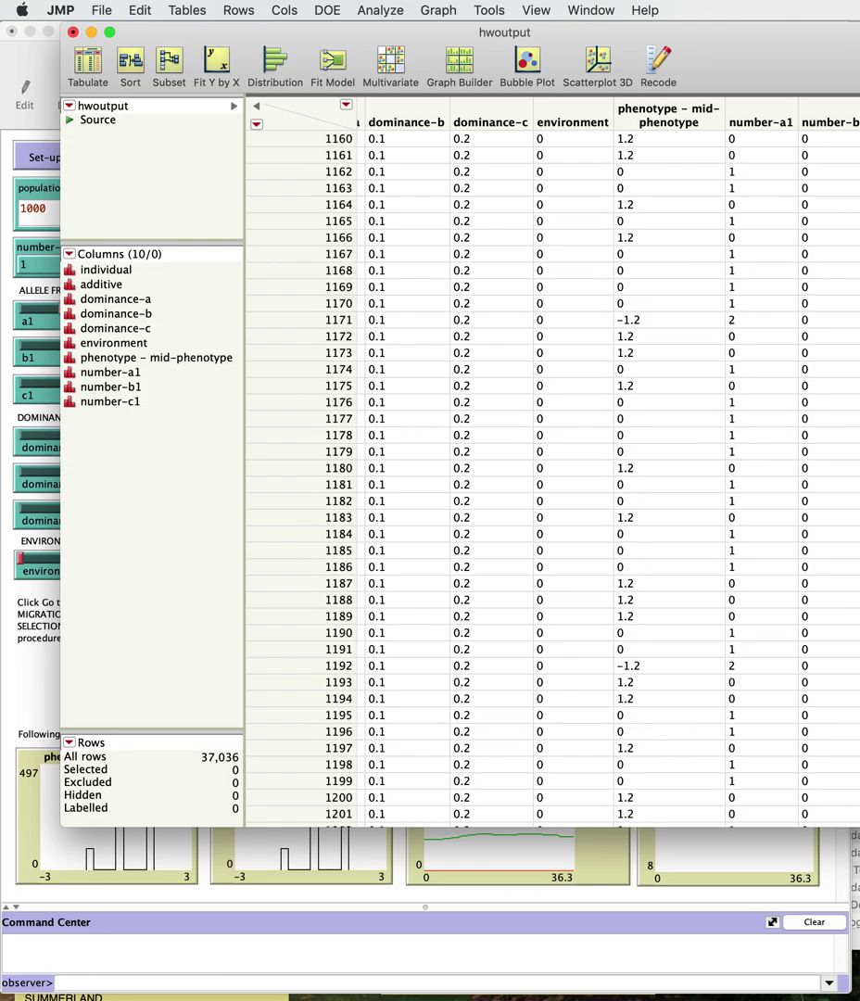
pyautogui.scroll(4, 555, 472)
pyautogui.scroll(4, 556, 473)
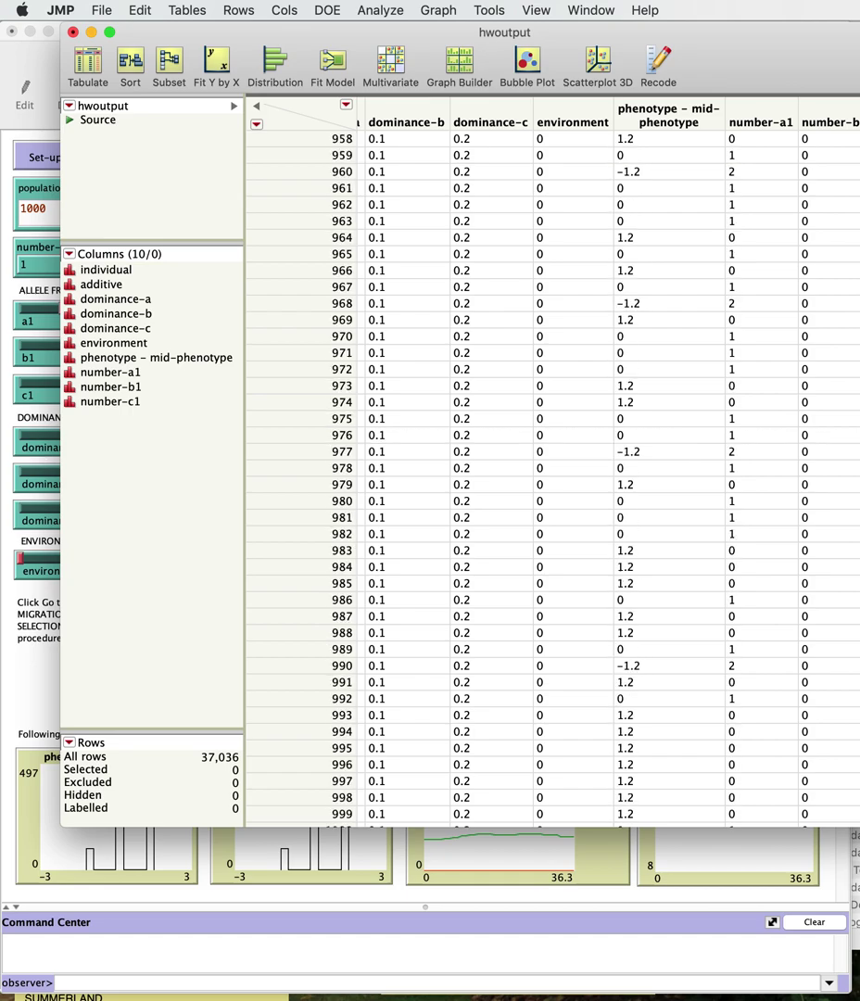
pyautogui.scroll(-1, 556, 472)
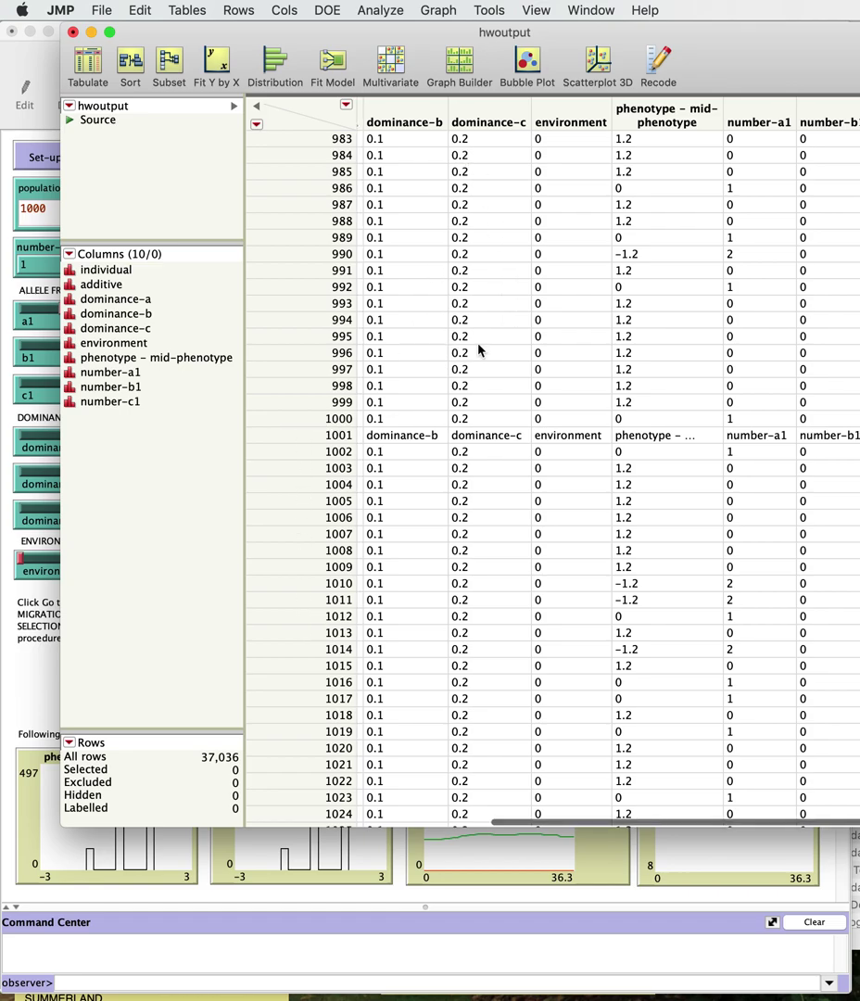
pyautogui.hscroll(1, 547, 322)
pyautogui.hscroll(3, 564, 325)
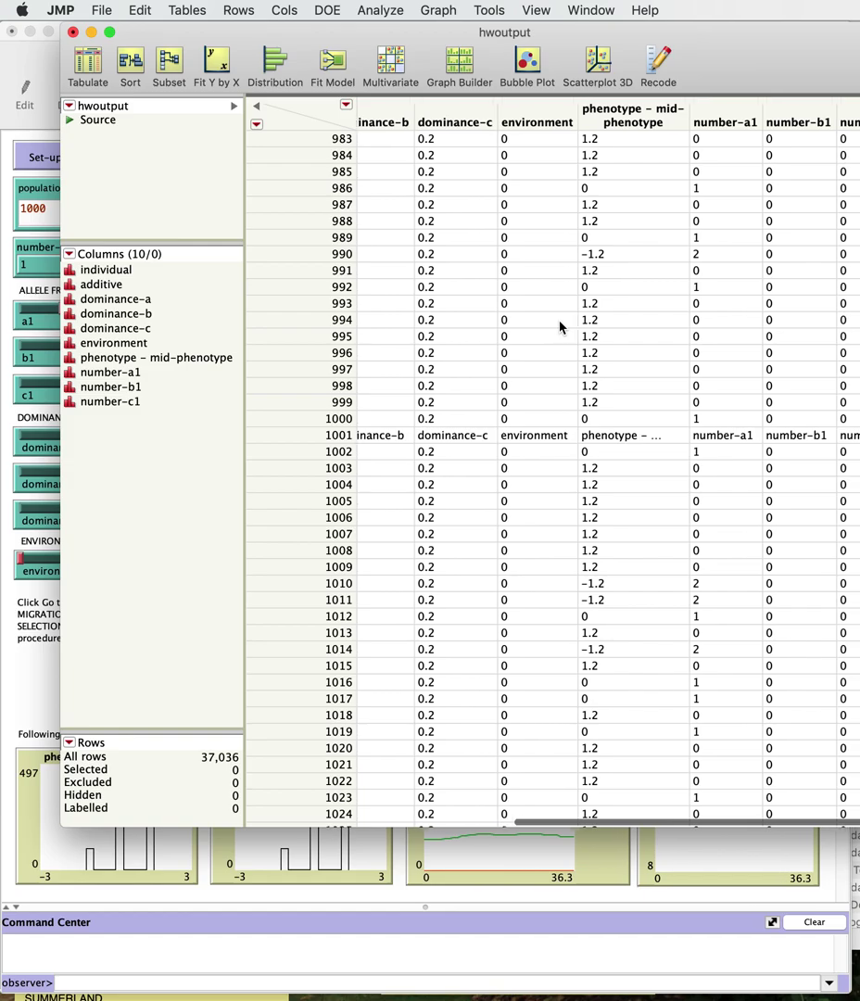
pyautogui.hscroll(-3, 573, 322)
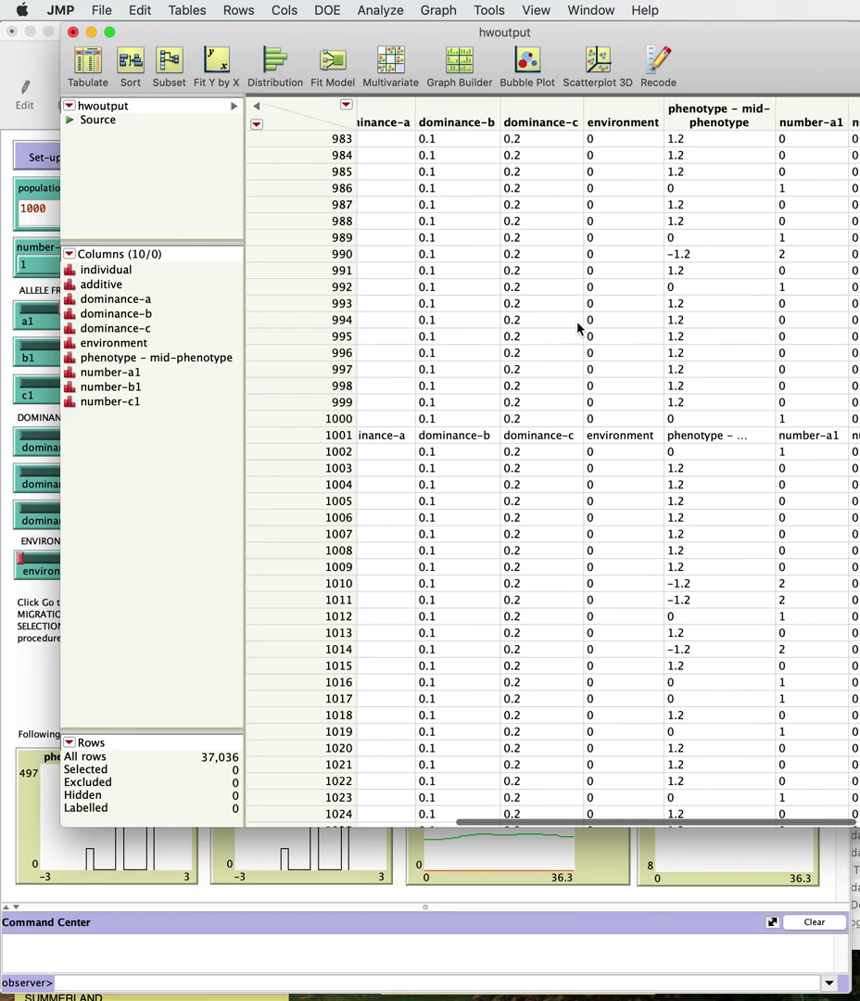
# Step: Select rows 1 through 1000 of the hwoutput table
pyautogui.scroll(15, 567, 375)
pyautogui.scroll(20, 463, 380)
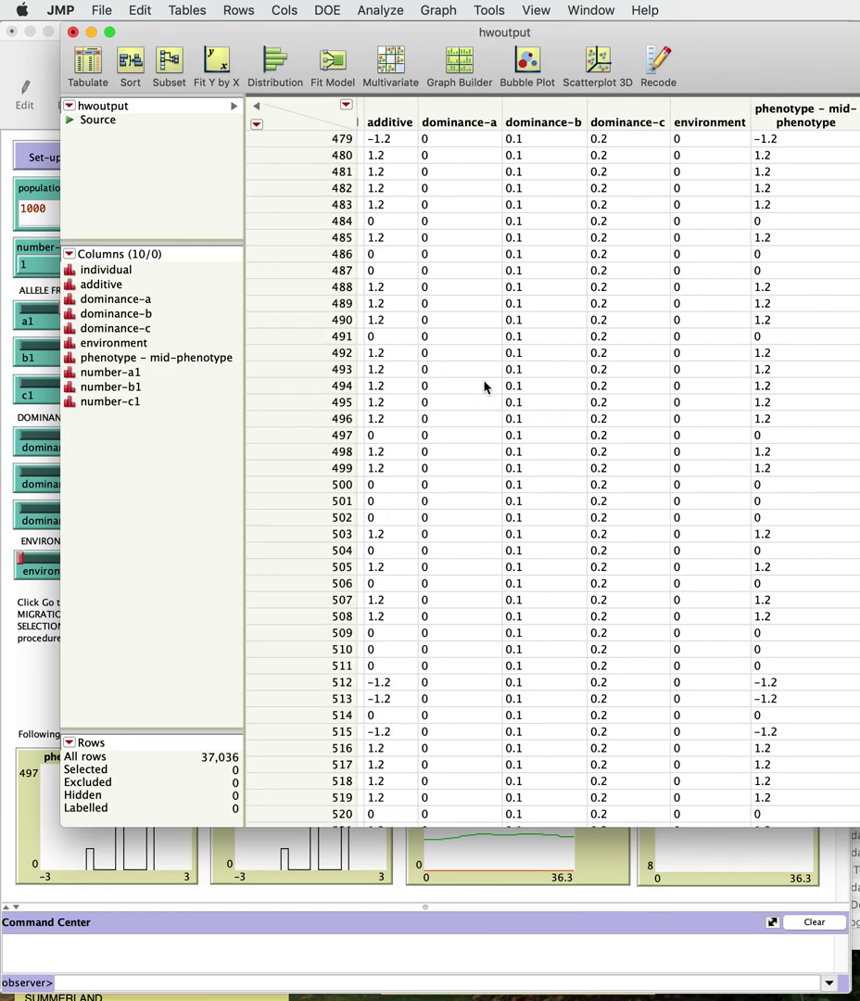
pyautogui.scroll(15, 370, 259)
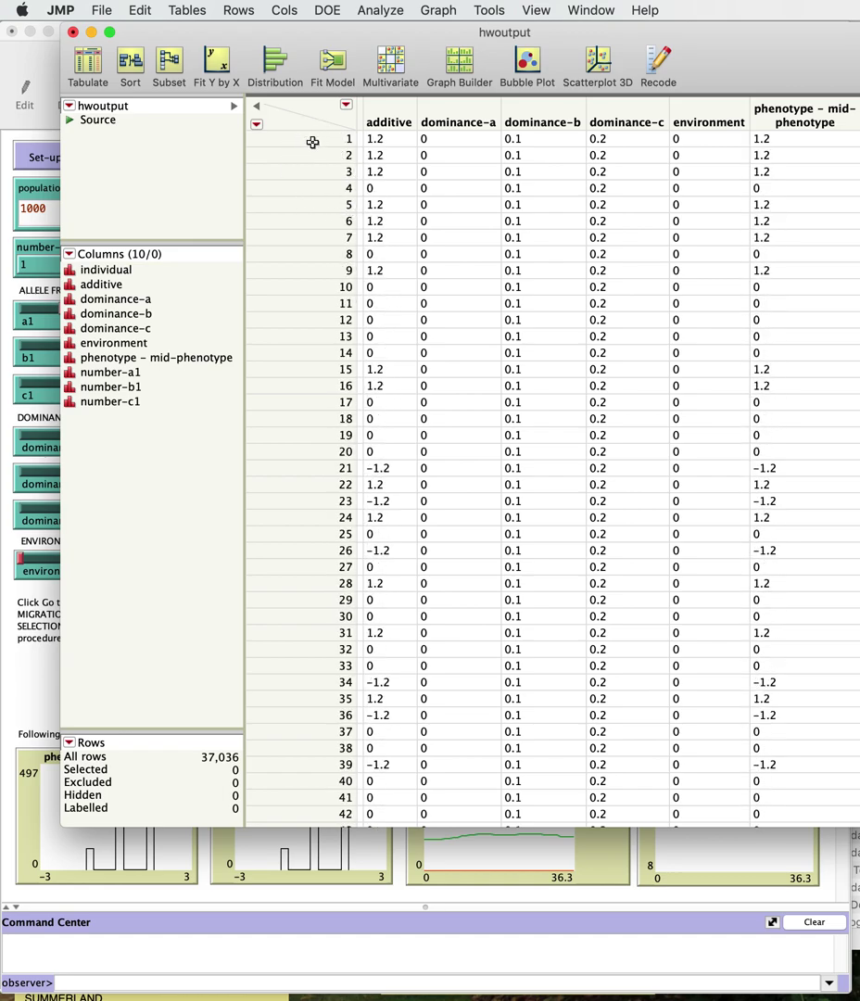
pyautogui.click(290, 137)
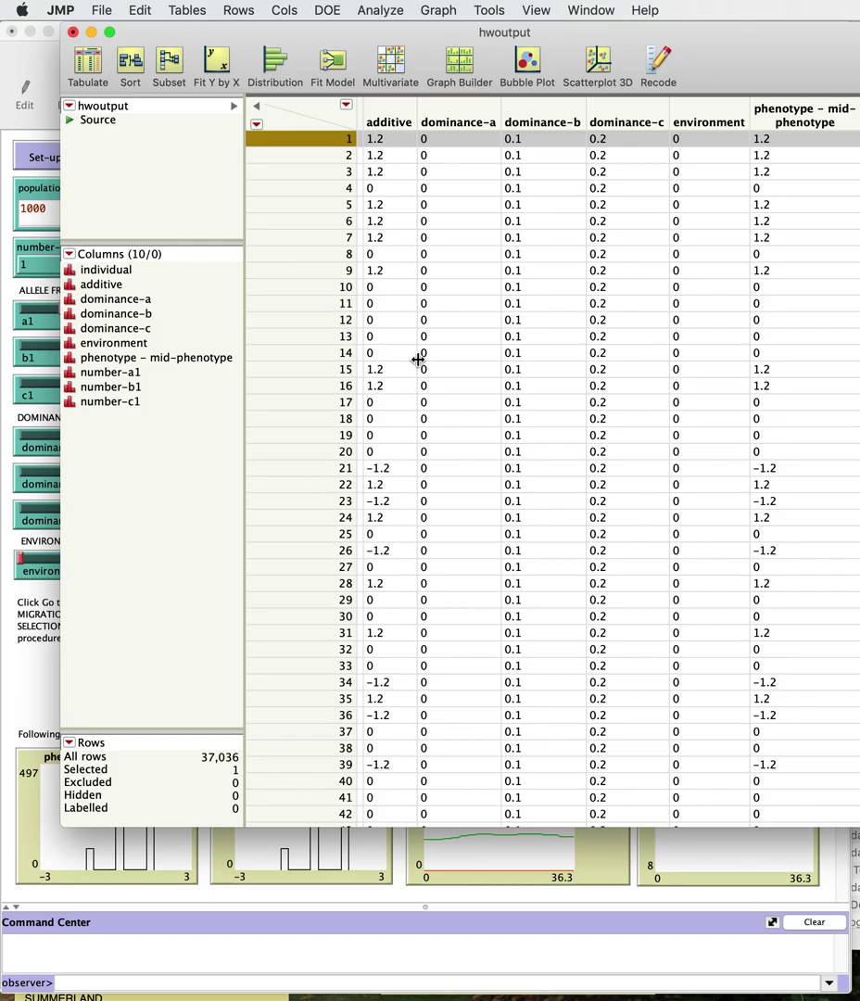
pyautogui.scroll(-15, 435, 362)
pyautogui.scroll(-20, 450, 368)
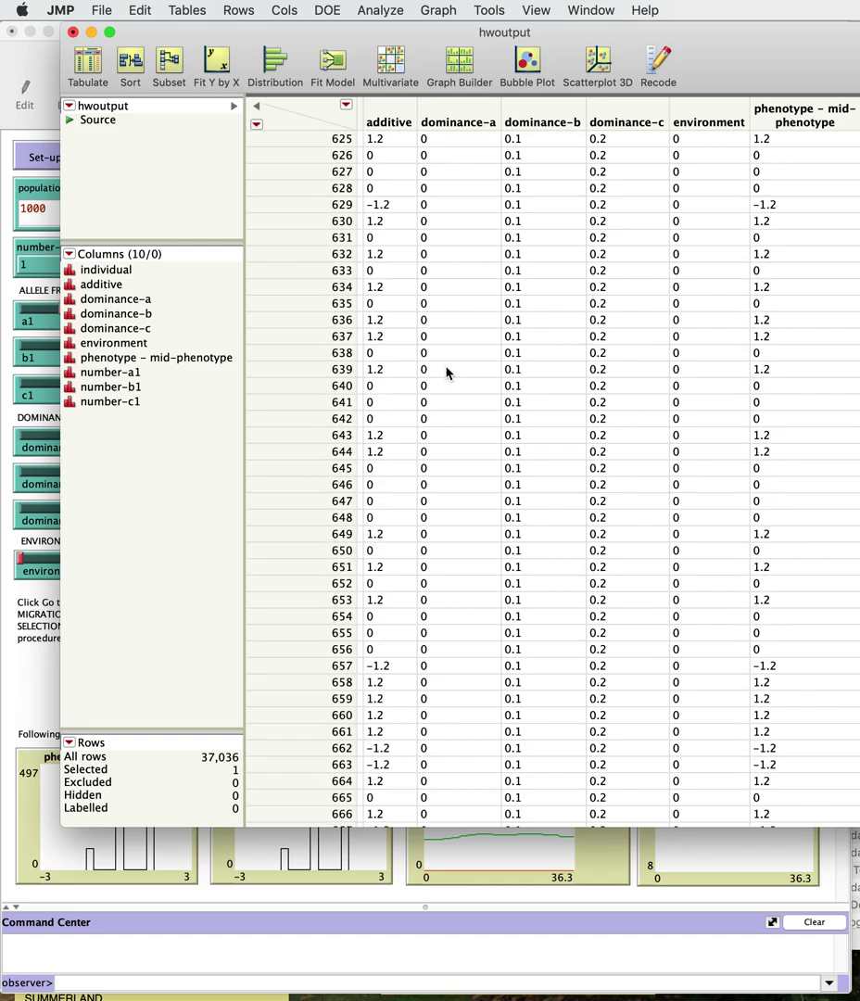
pyautogui.scroll(-3, 433, 383)
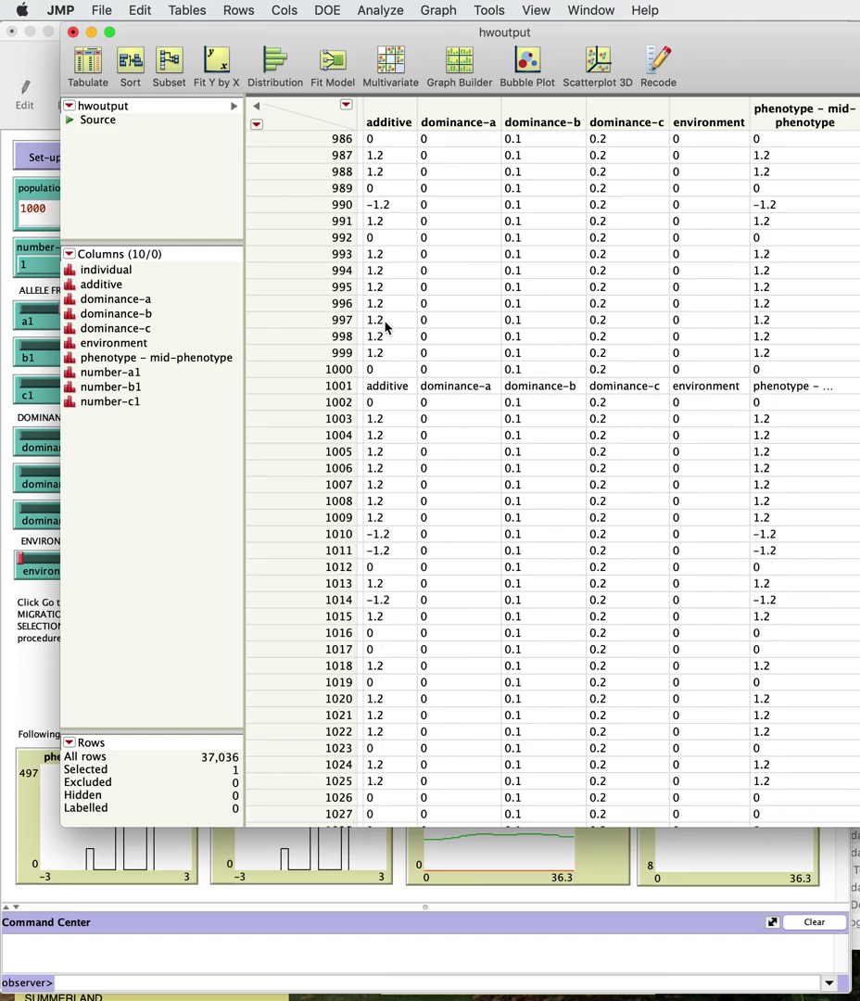
pyautogui.keyDown('shift'); pyautogui.click(280, 350); pyautogui.keyUp('shift')
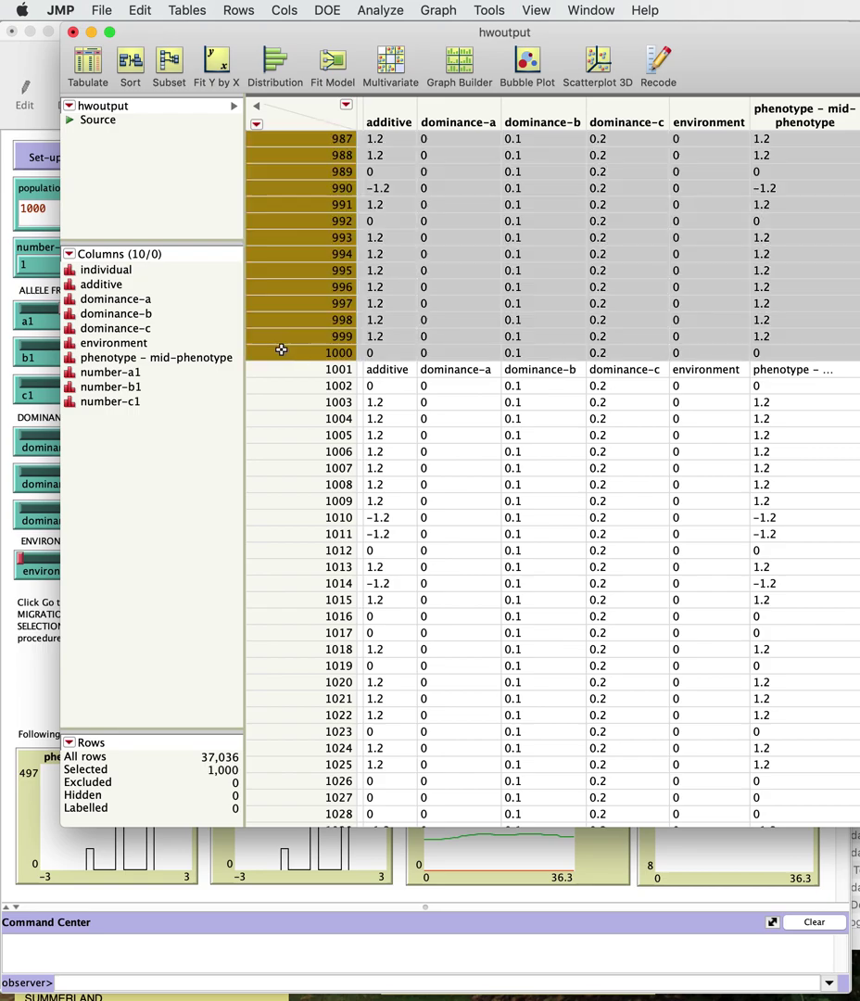
# Step: Create a subset table from the selected rows with all columns, keeping the output name Subset of hwoutput
pyautogui.click(188, 11)
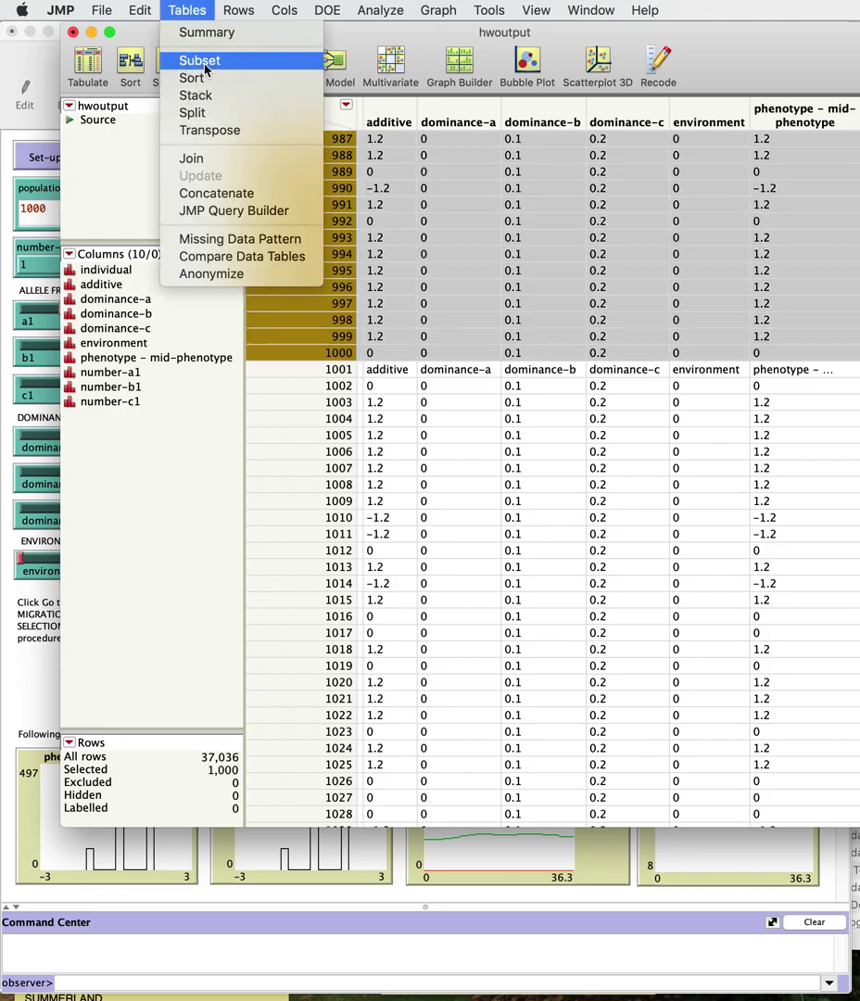
pyautogui.click(205, 61)
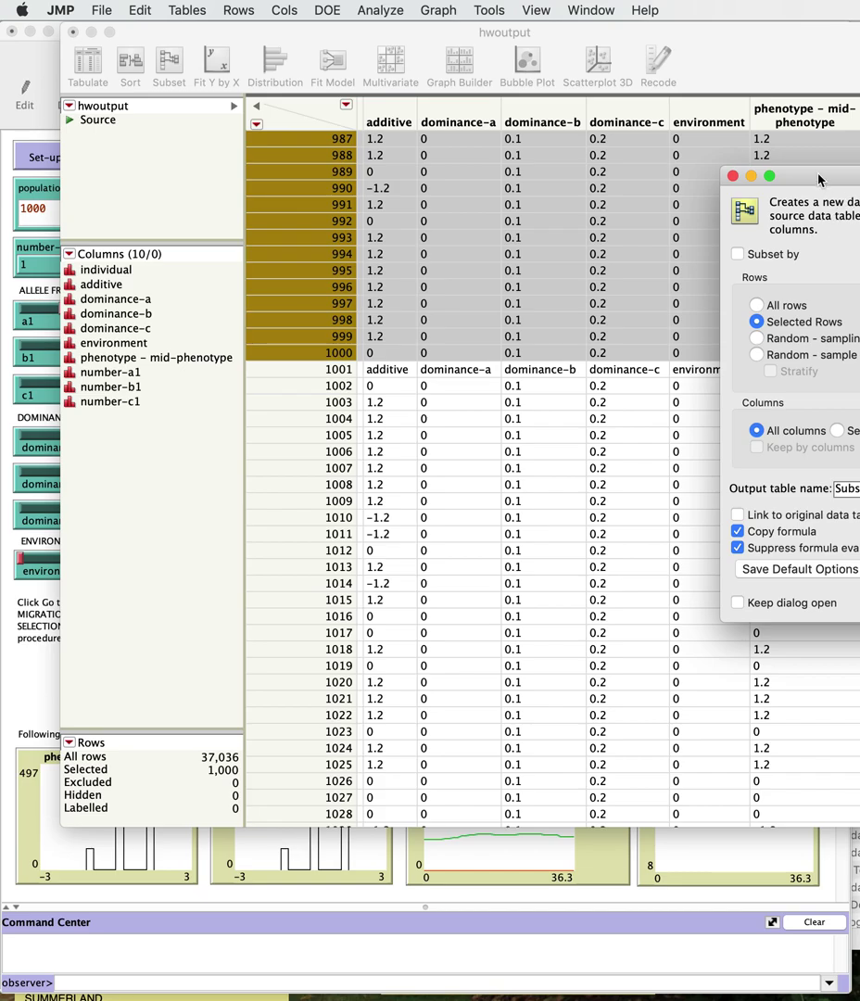
pyautogui.moveTo(819, 179); pyautogui.dragTo(402, 161)
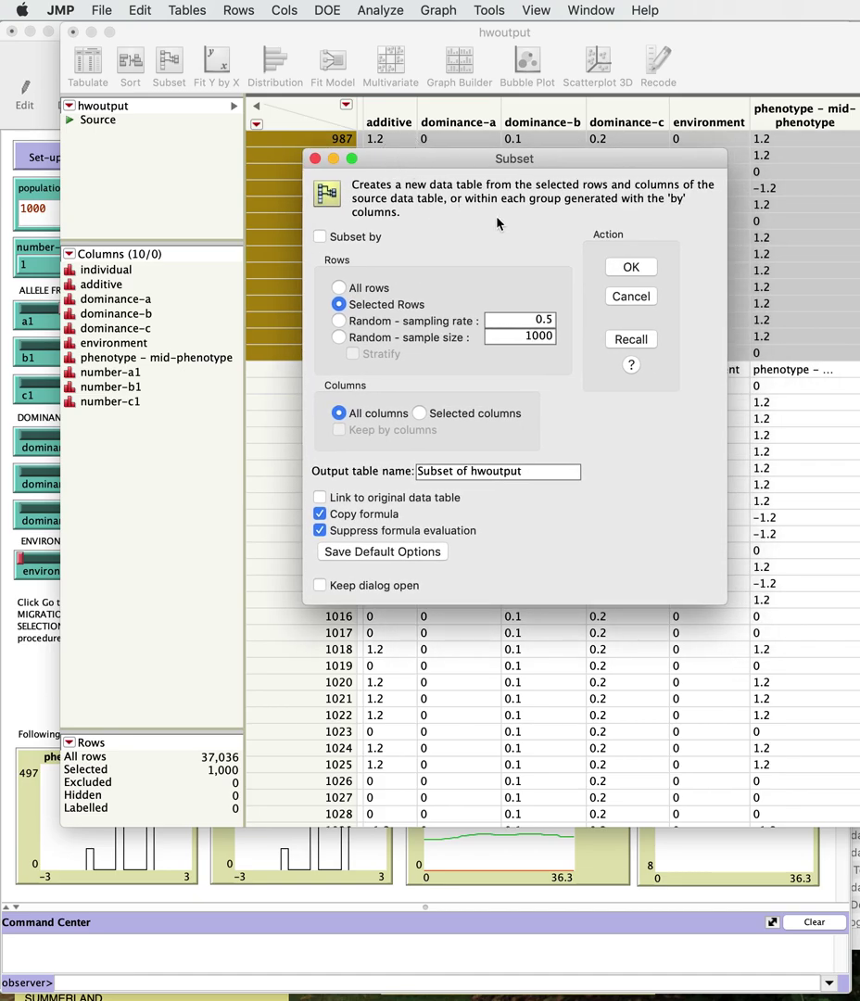
pyautogui.click(632, 268)
# Step: Move and enlarge the subset table window and bring its phenotype and number-a1 columns into view
pyautogui.moveTo(688, 538); pyautogui.dragTo(246, 45)
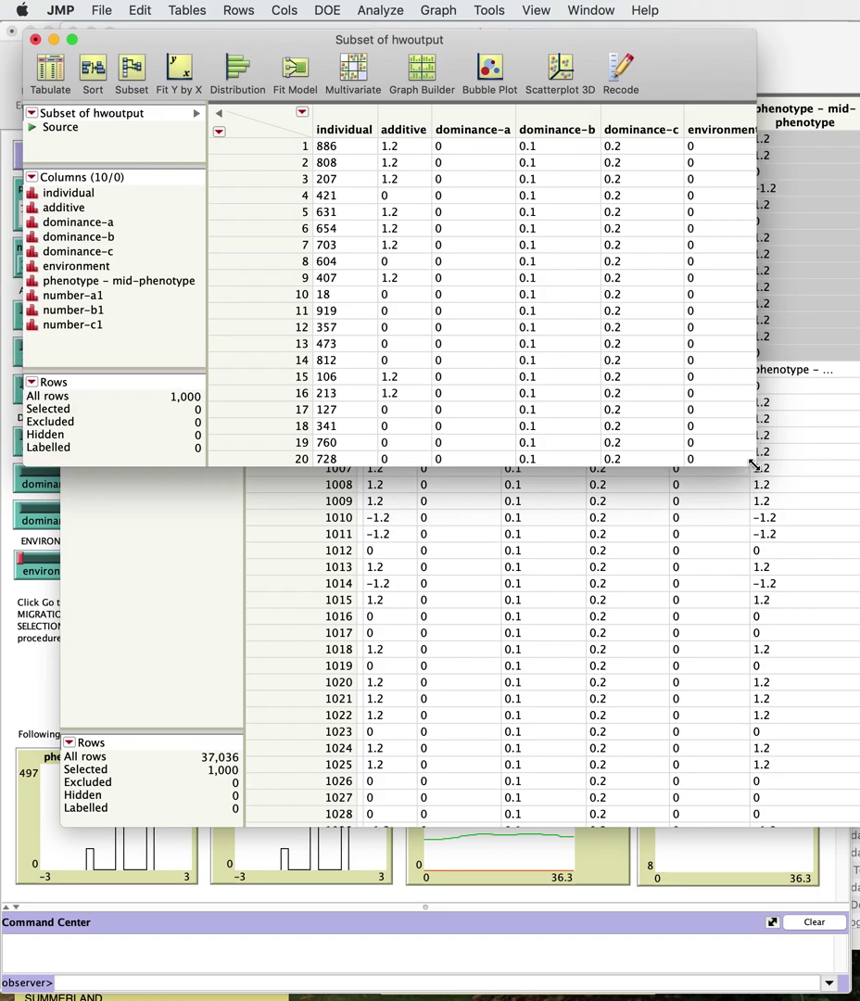
pyautogui.moveTo(754, 463); pyautogui.dragTo(845, 885)
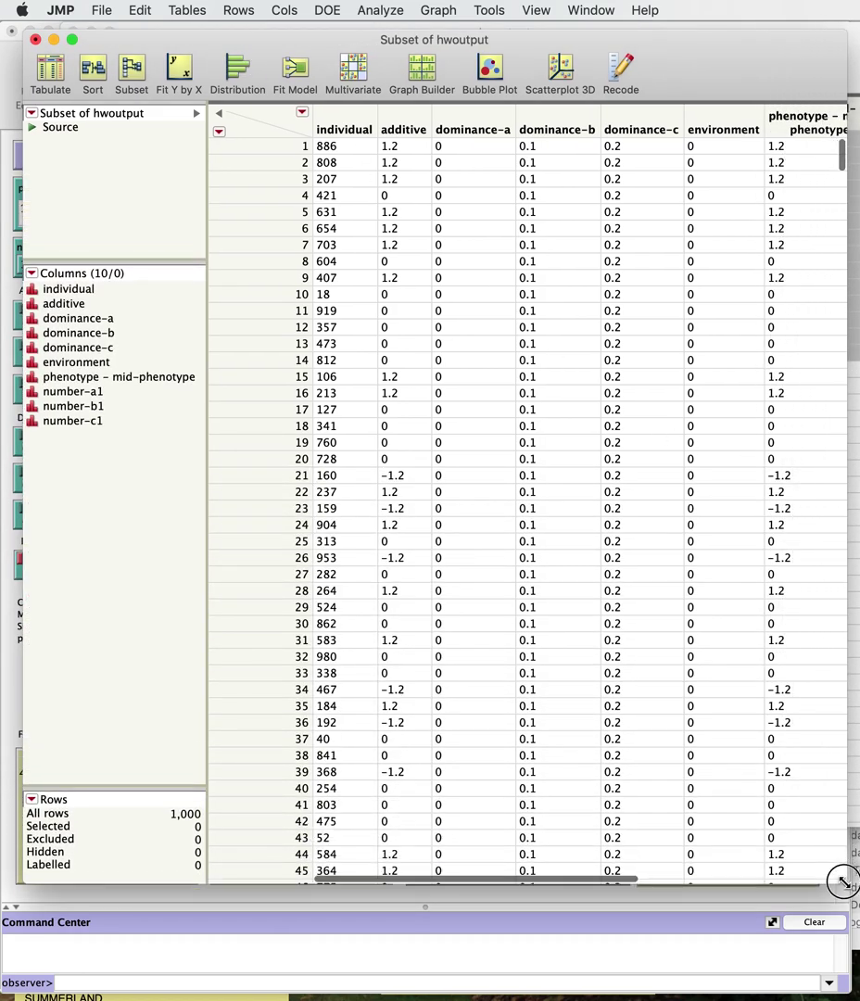
pyautogui.hscroll(5, 445, 313)
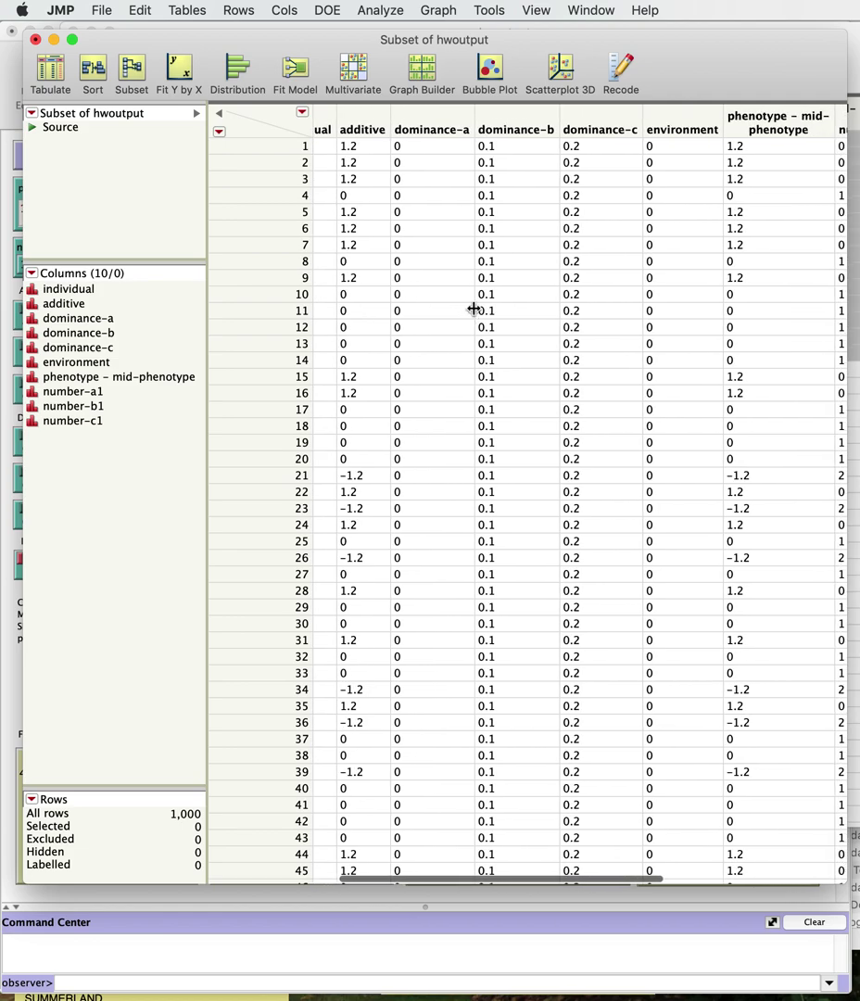
pyautogui.hscroll(-3, 475, 309)
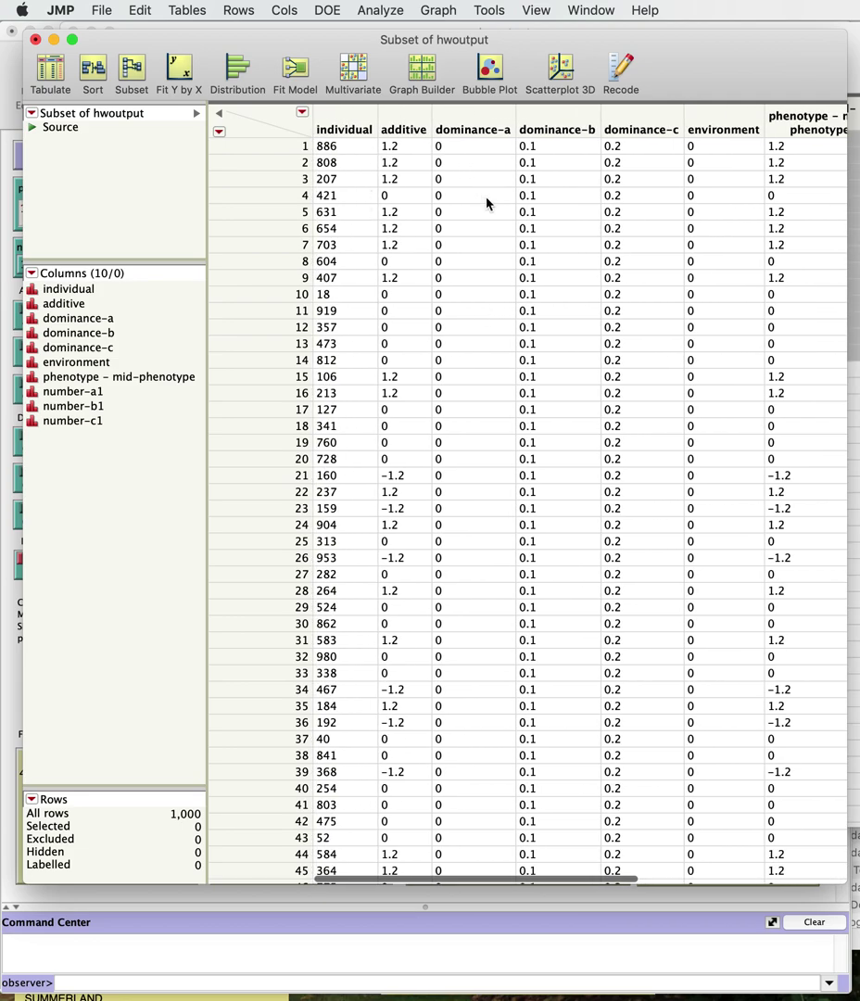
pyautogui.hscroll(6, 480, 210)
pyautogui.hscroll(1, 508, 220)
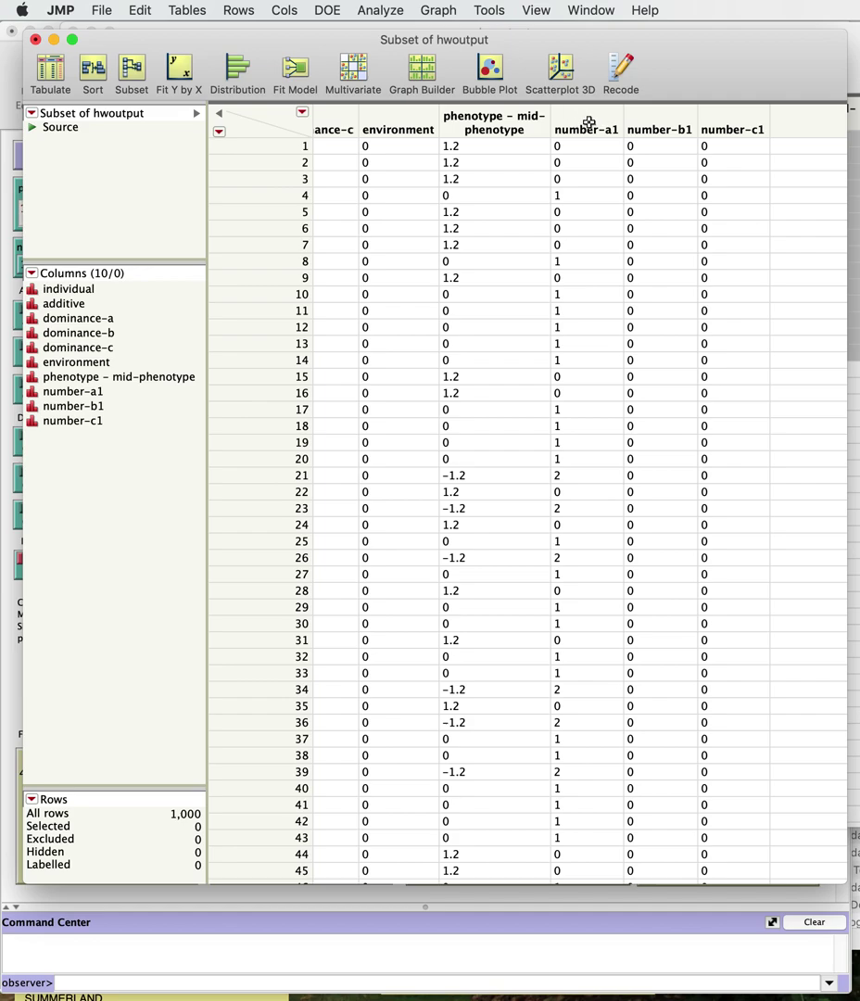
pyautogui.hscroll(1, 574, 158)
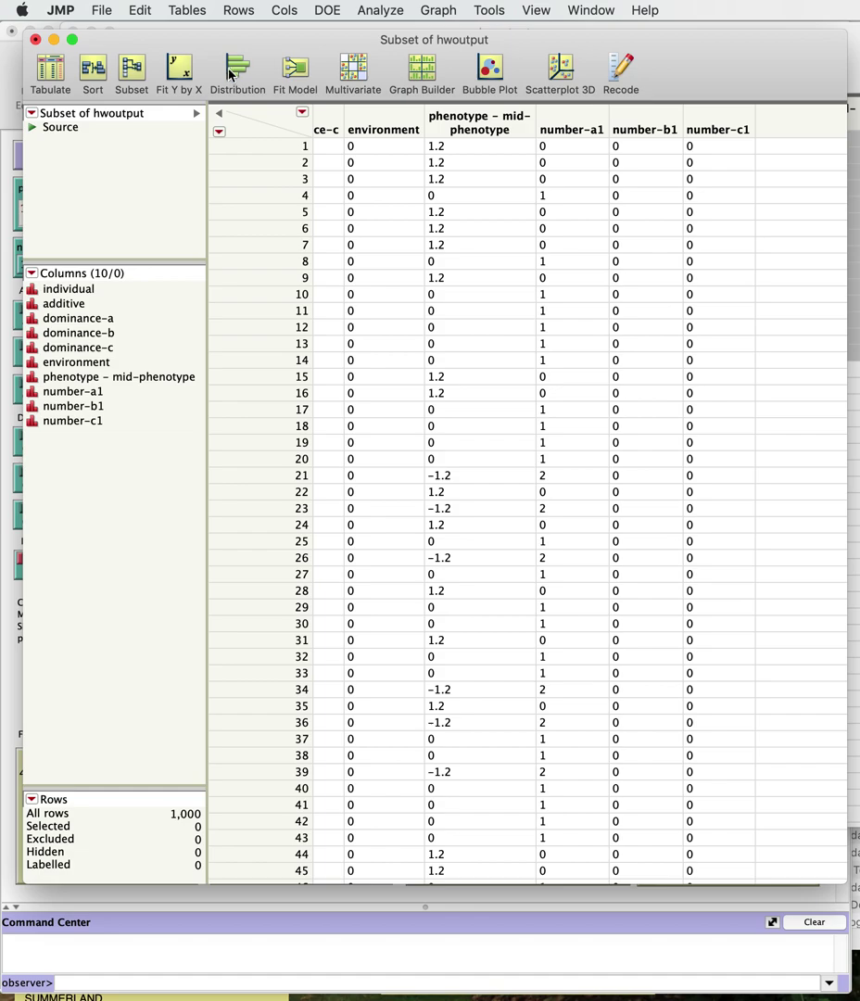
# Step: Run a Distribution analysis of number-a1 on the subset table and move the report clear of the screen edge
pyautogui.click(355, 9)
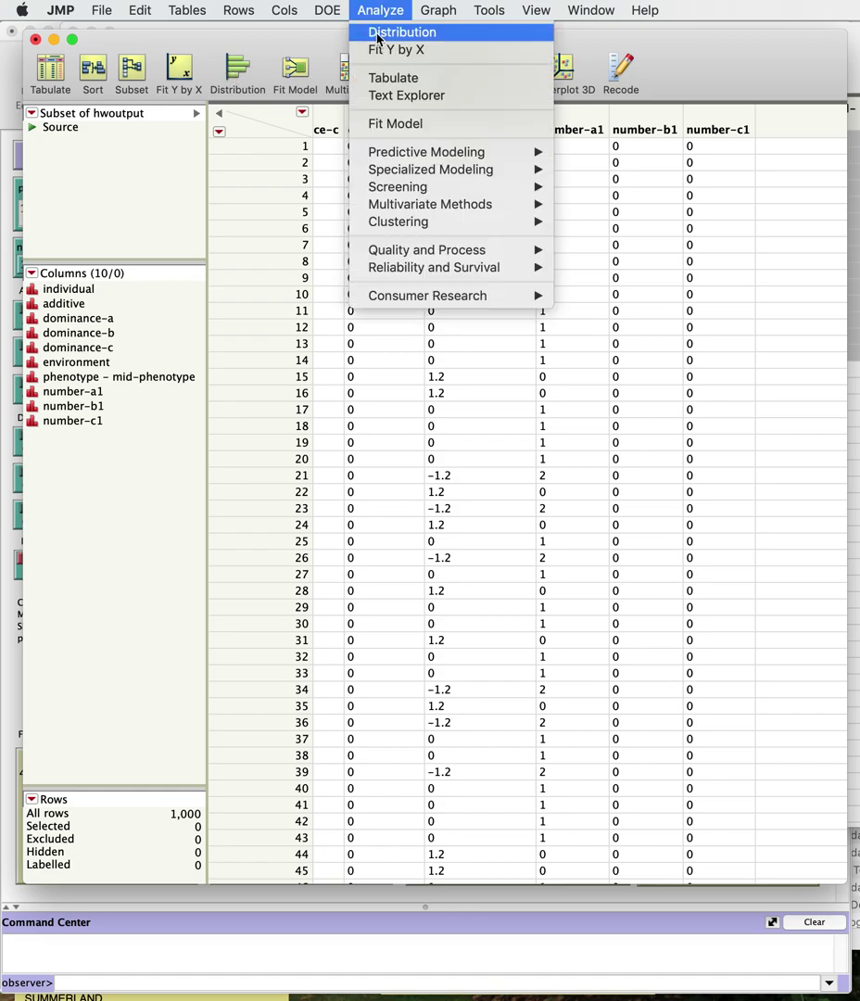
pyautogui.click(377, 35)
pyautogui.moveTo(758, 243); pyautogui.dragTo(231, 140)
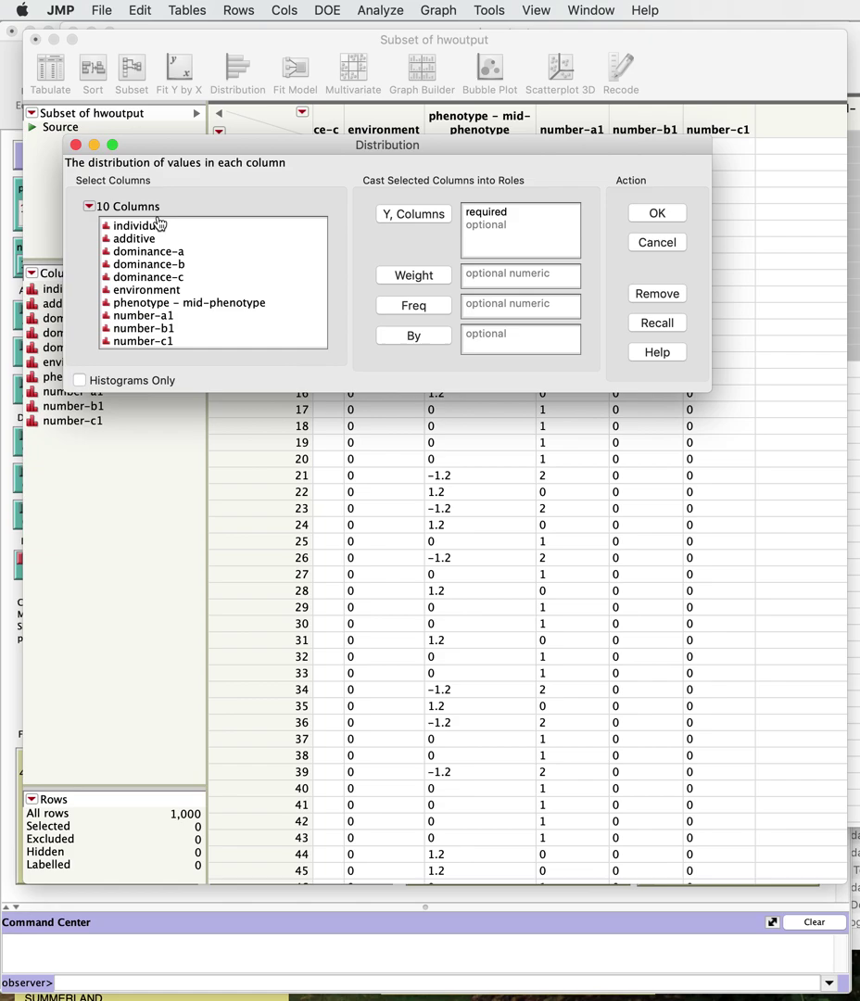
pyautogui.click(145, 315)
pyautogui.click(403, 216)
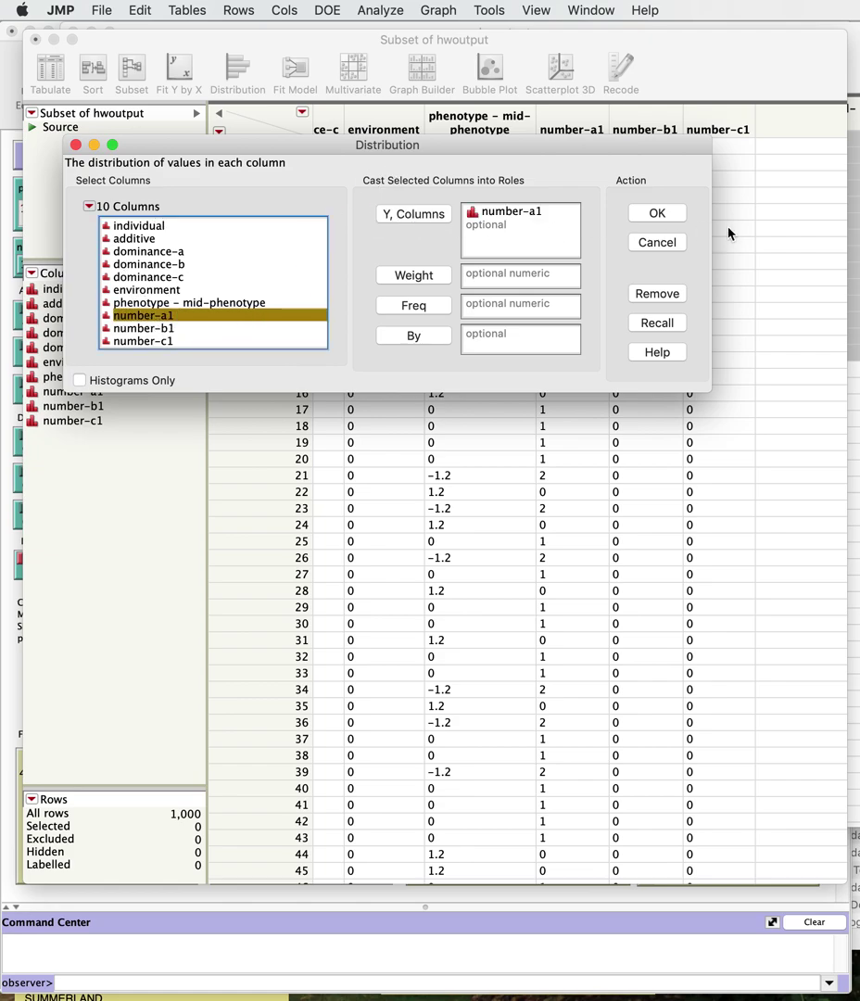
pyautogui.click(652, 214)
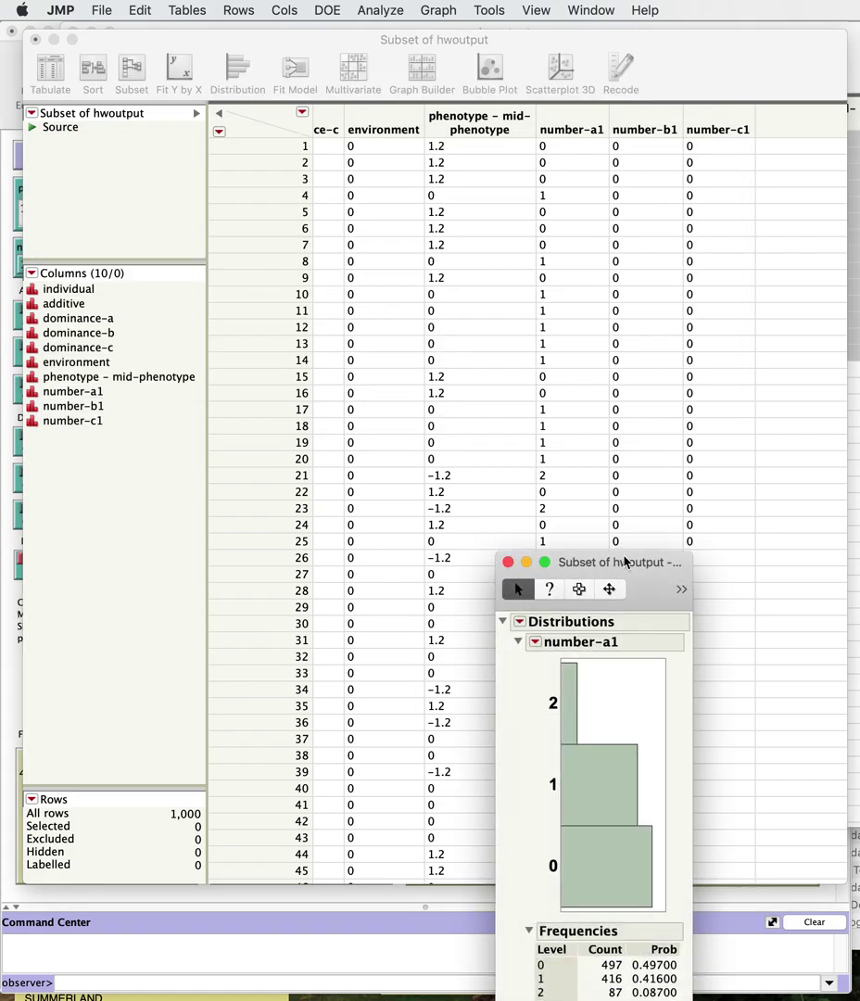
pyautogui.moveTo(650, 587); pyautogui.dragTo(311, 122)
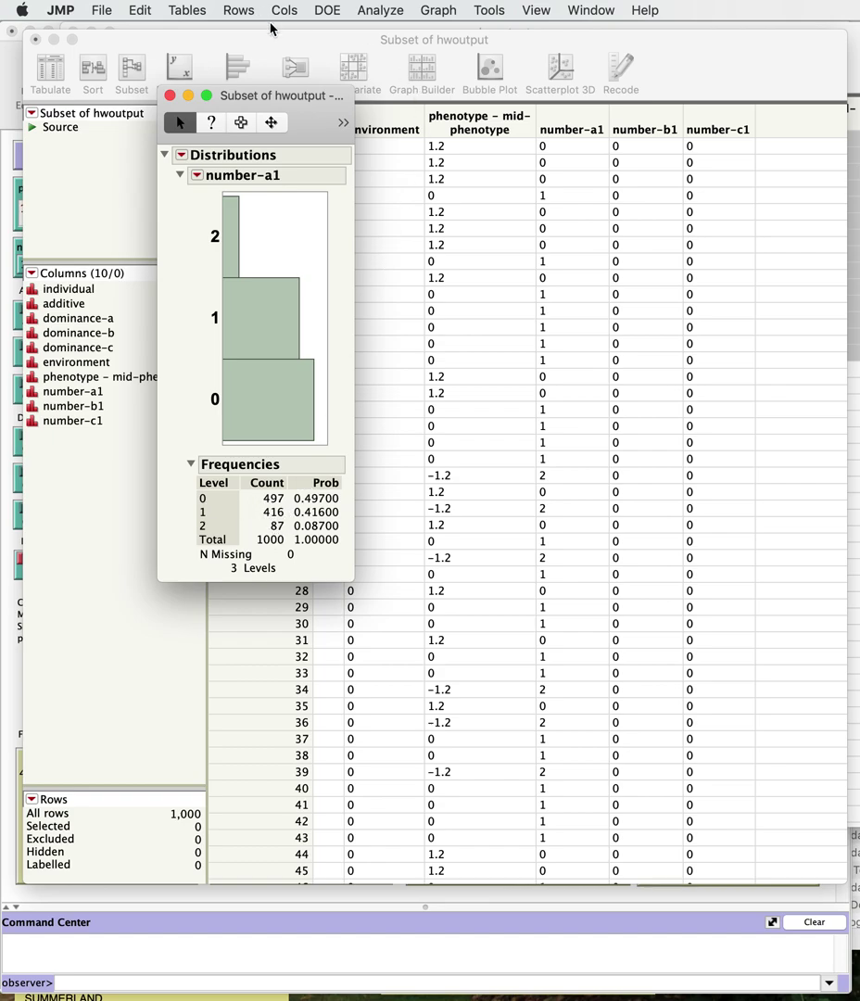
# Step: Rearrange the two data table windows and the number-a1 distribution report so the whole report is unobstructed beside them
pyautogui.moveTo(249, 104); pyautogui.dragTo(292, 536)
pyautogui.moveTo(240, 36); pyautogui.dragTo(210, 489)
pyautogui.moveTo(315, 30); pyautogui.dragTo(320, 338)
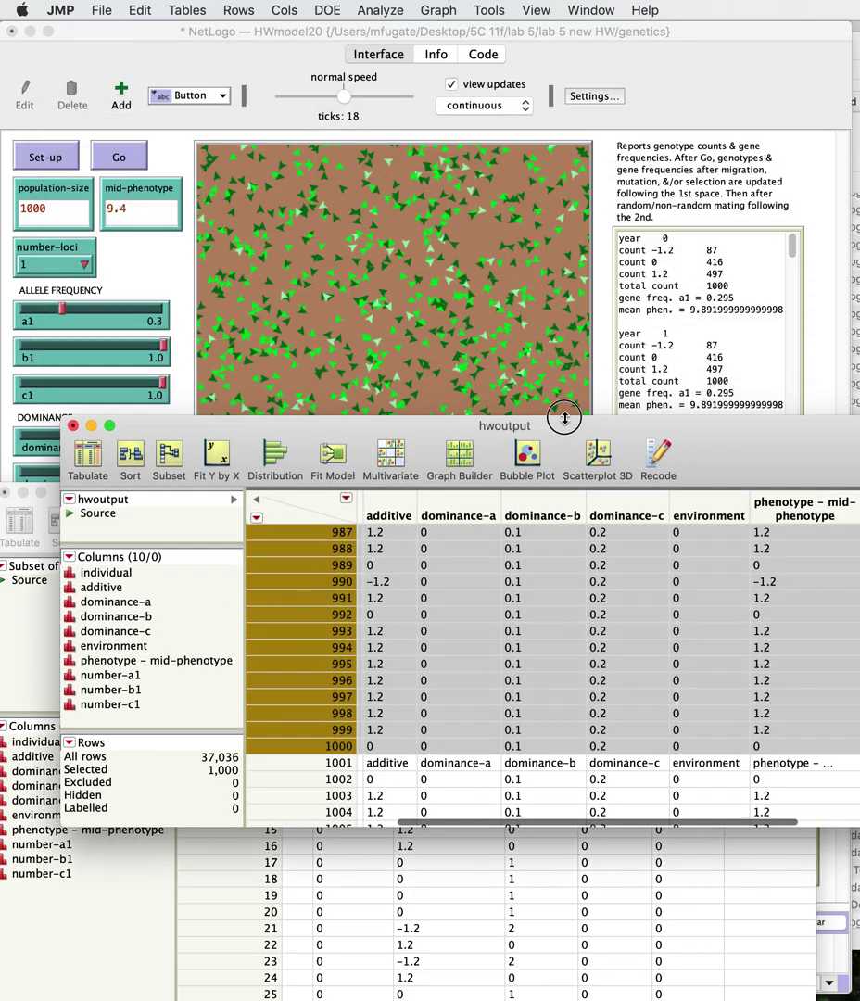
pyautogui.moveTo(571, 296); pyautogui.dragTo(575, 294)
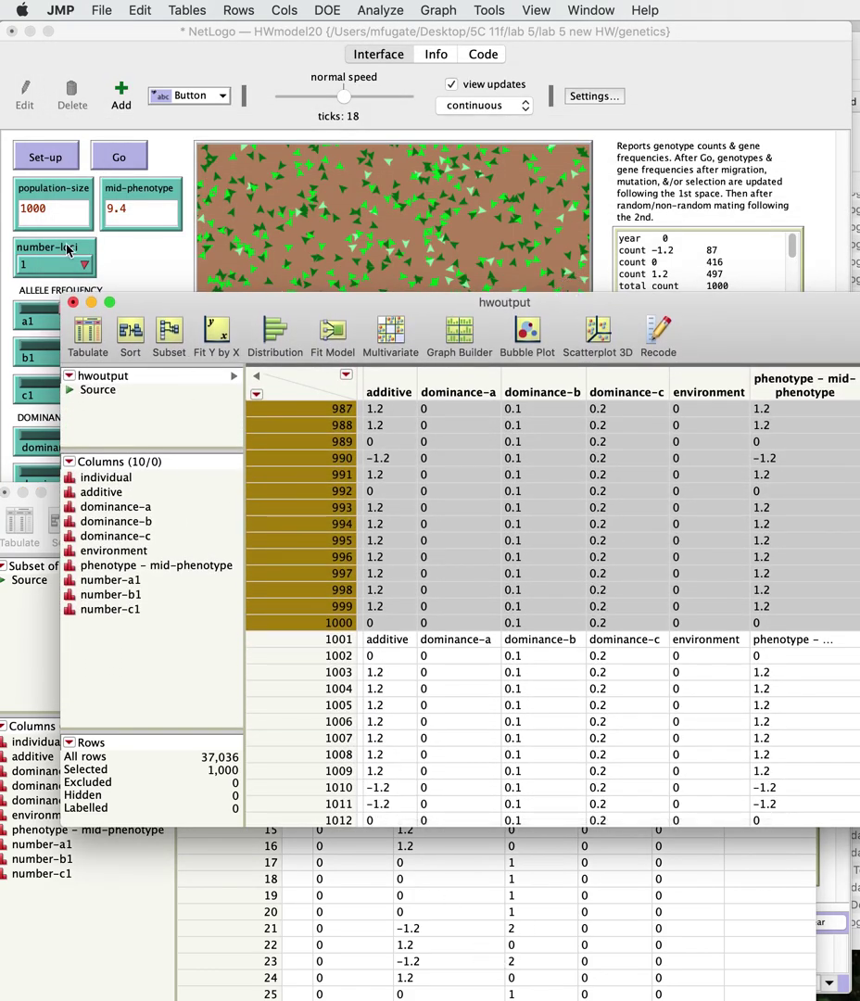
pyautogui.moveTo(141, 304); pyautogui.dragTo(359, 270)
pyautogui.moveTo(53, 505); pyautogui.dragTo(473, 363)
pyautogui.click(239, 535)
pyautogui.moveTo(239, 535); pyautogui.dragTo(128, 44)
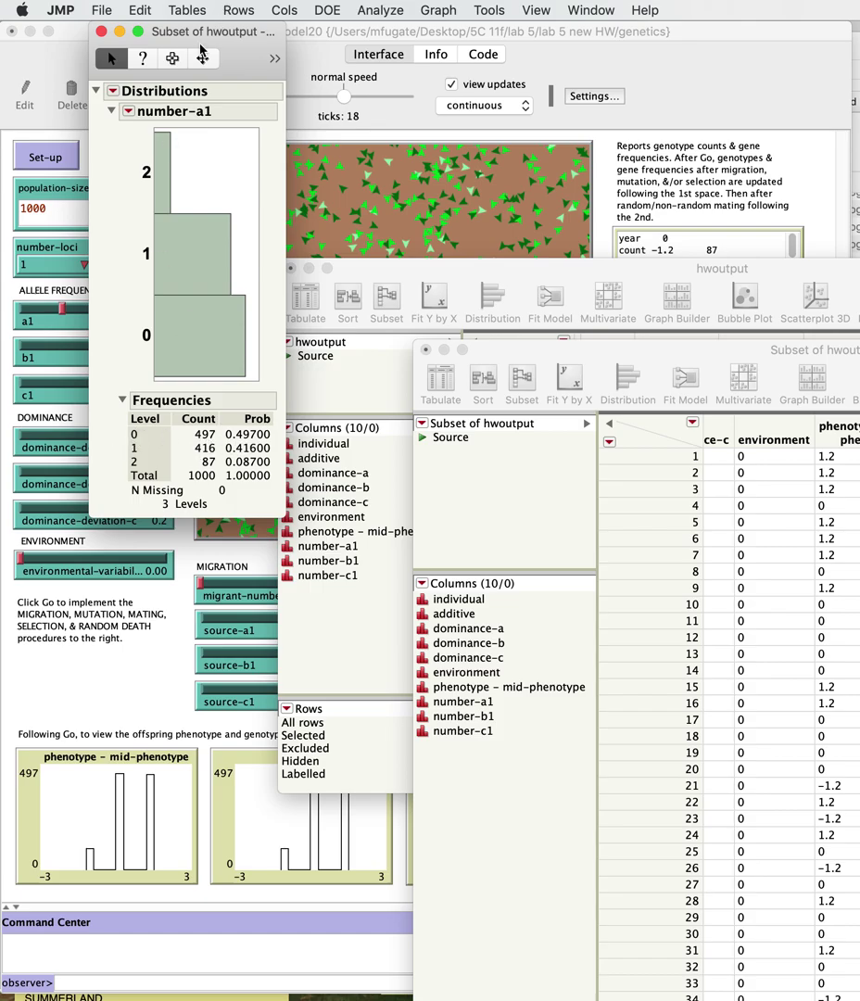
# Step: Run Test Probabilities on number-a1 with hypothesized values 0.497 for level 0, 0.416 for level 1 and 0.87 for level 2
pyautogui.click(129, 110)
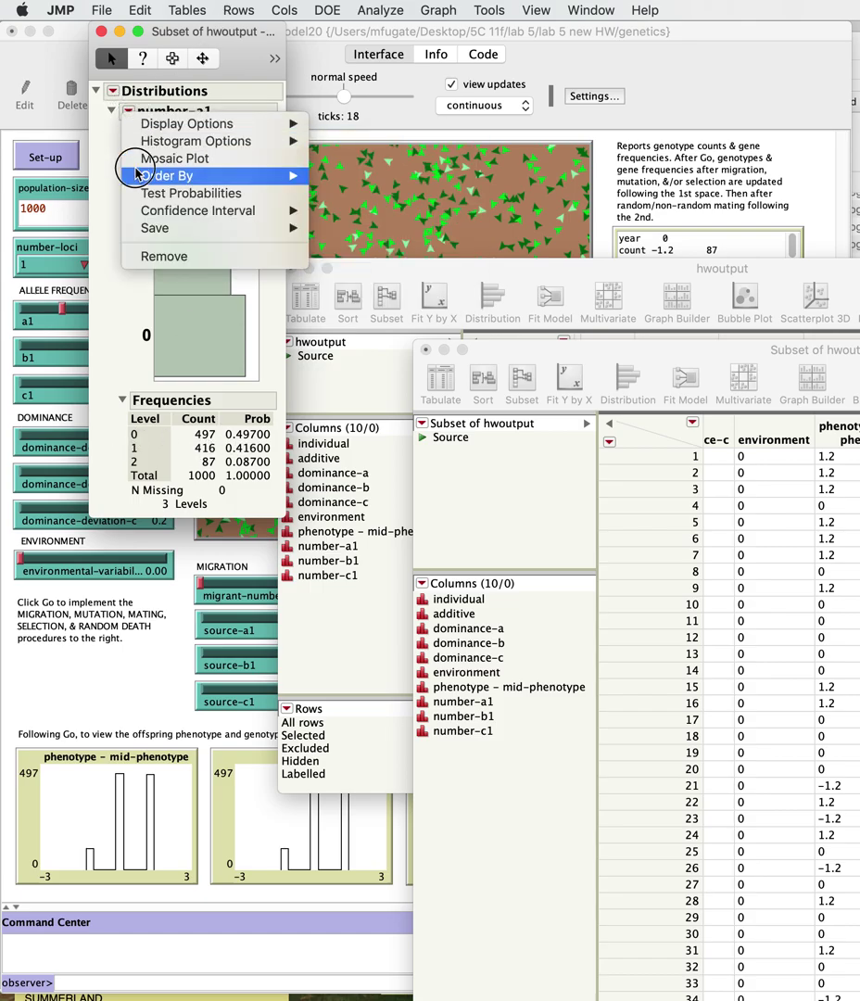
pyautogui.click(136, 192)
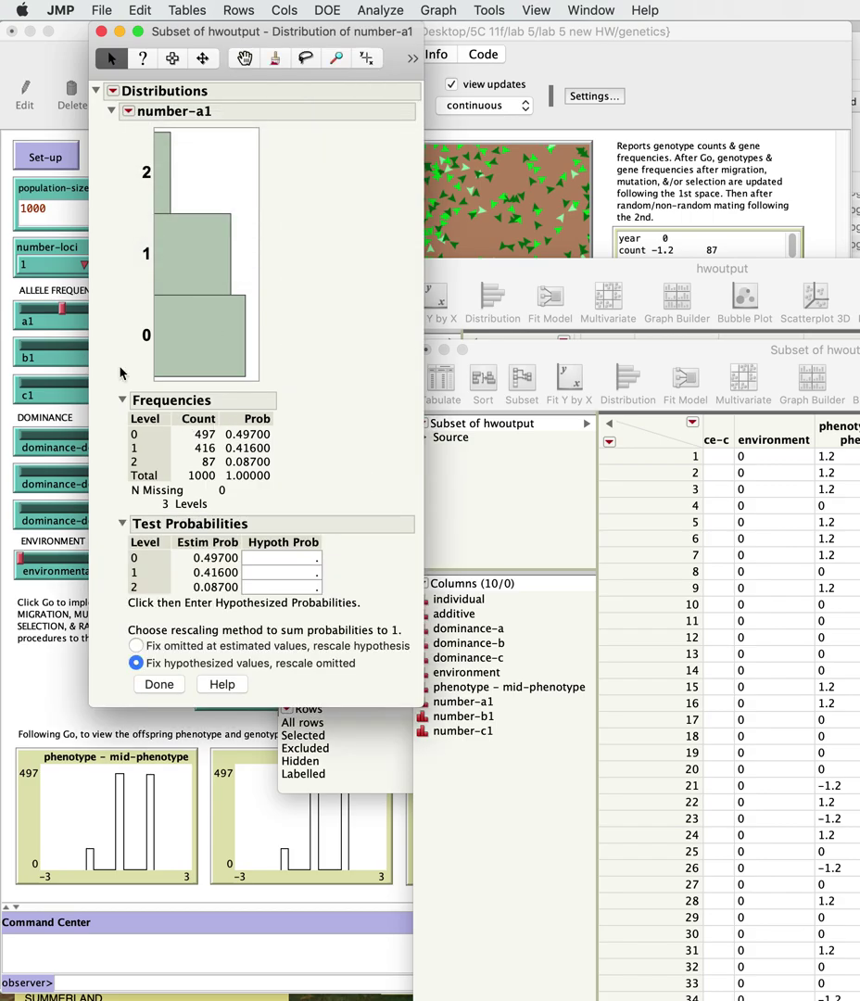
pyautogui.click(278, 556)
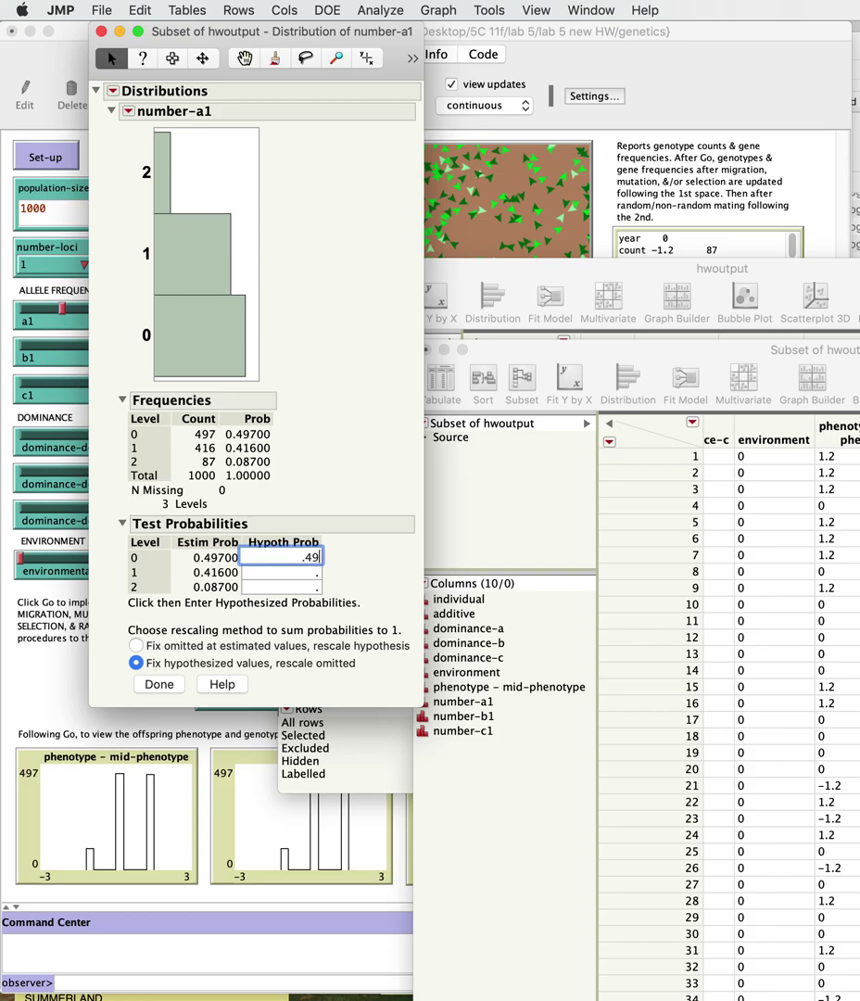
pyautogui.click(314, 572)
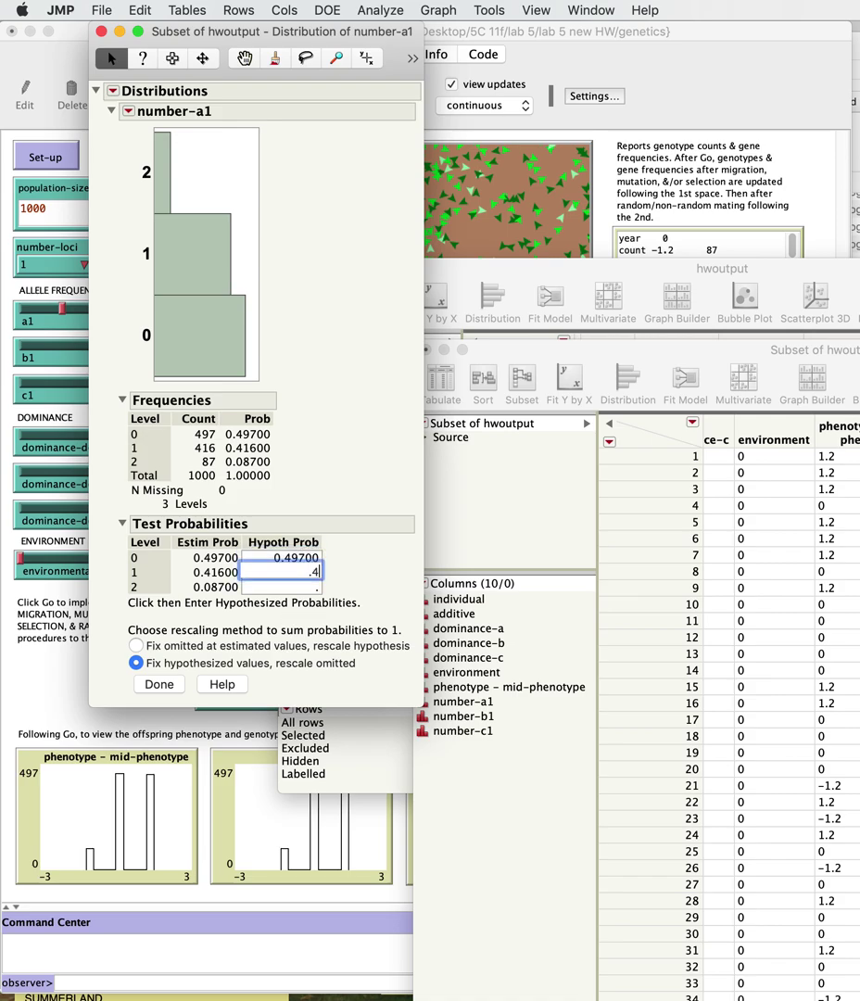
pyautogui.write('.416')
pyautogui.click(303, 585)
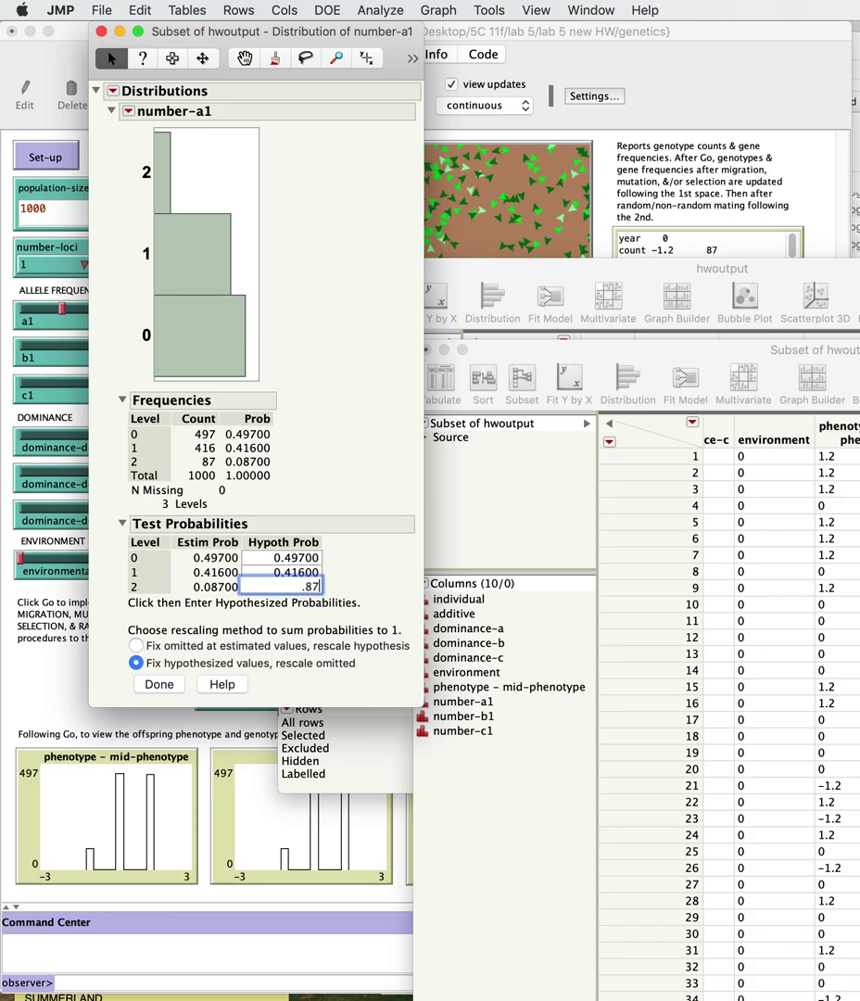
pyautogui.click(360, 585)
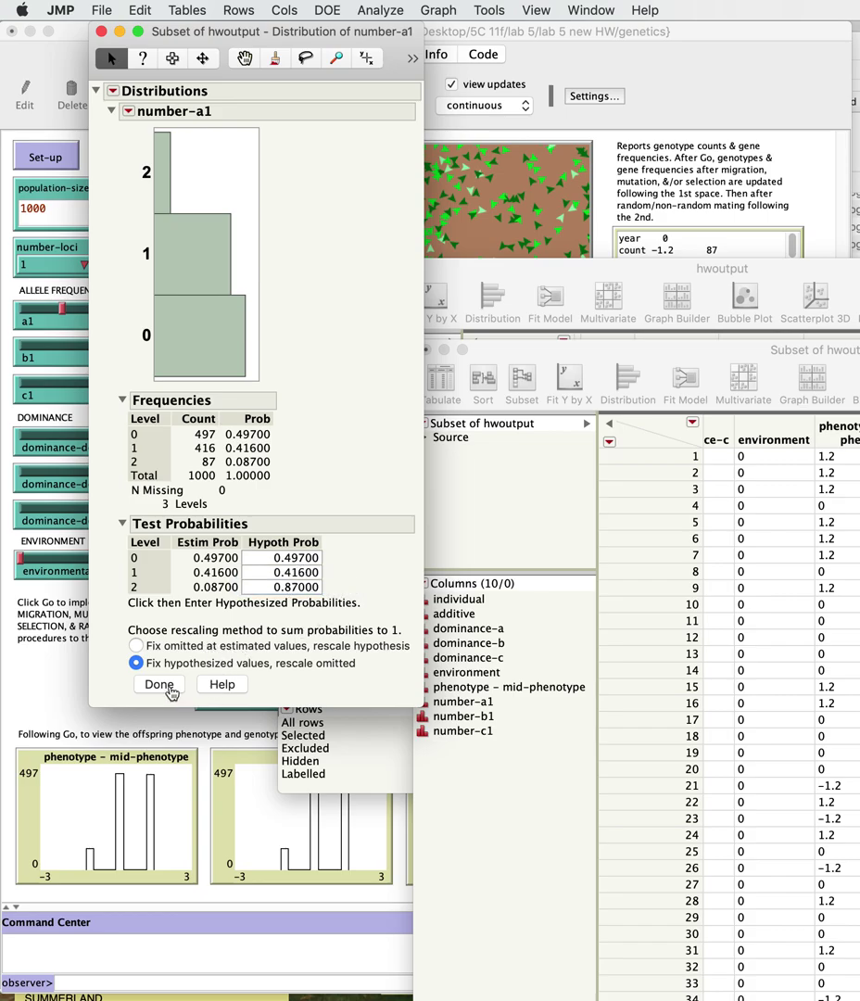
pyautogui.click(159, 684)
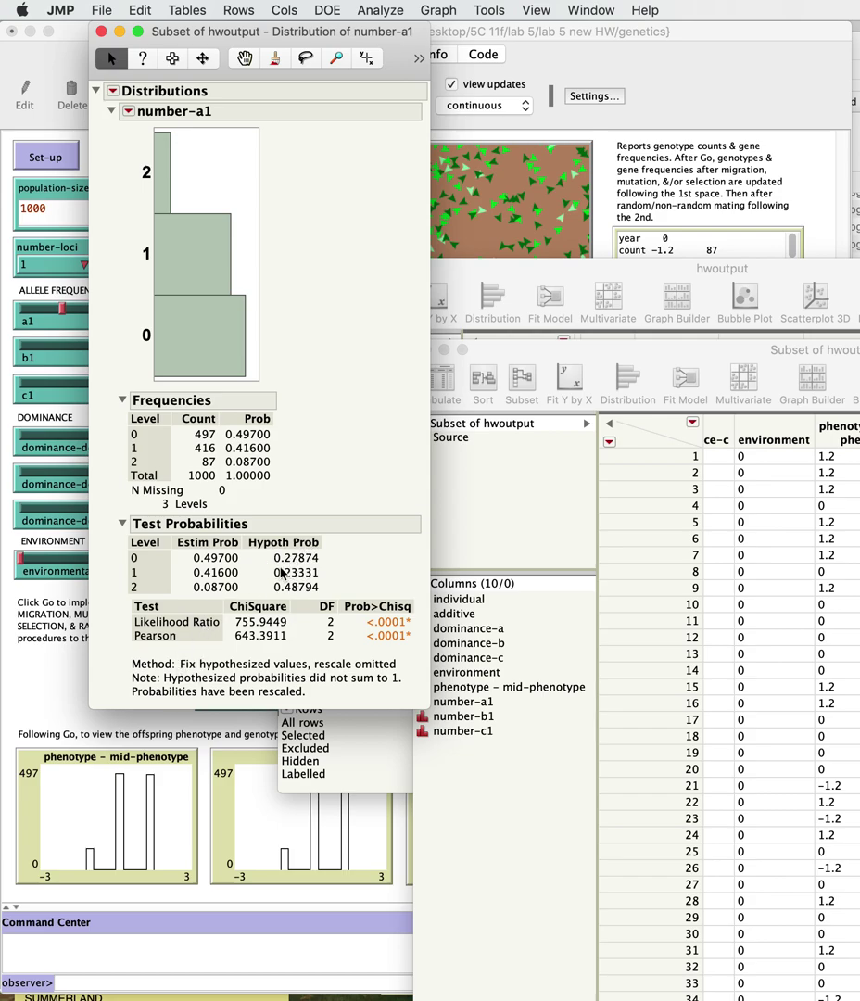
# Step: Rerun Test Probabilities on number-a1 with hypothesized values 0.497, 0.416 and 0.087 for levels 0, 1 and 2, and close the distribution report
pyautogui.click(128, 111)
pyautogui.moveTo(153, 129)
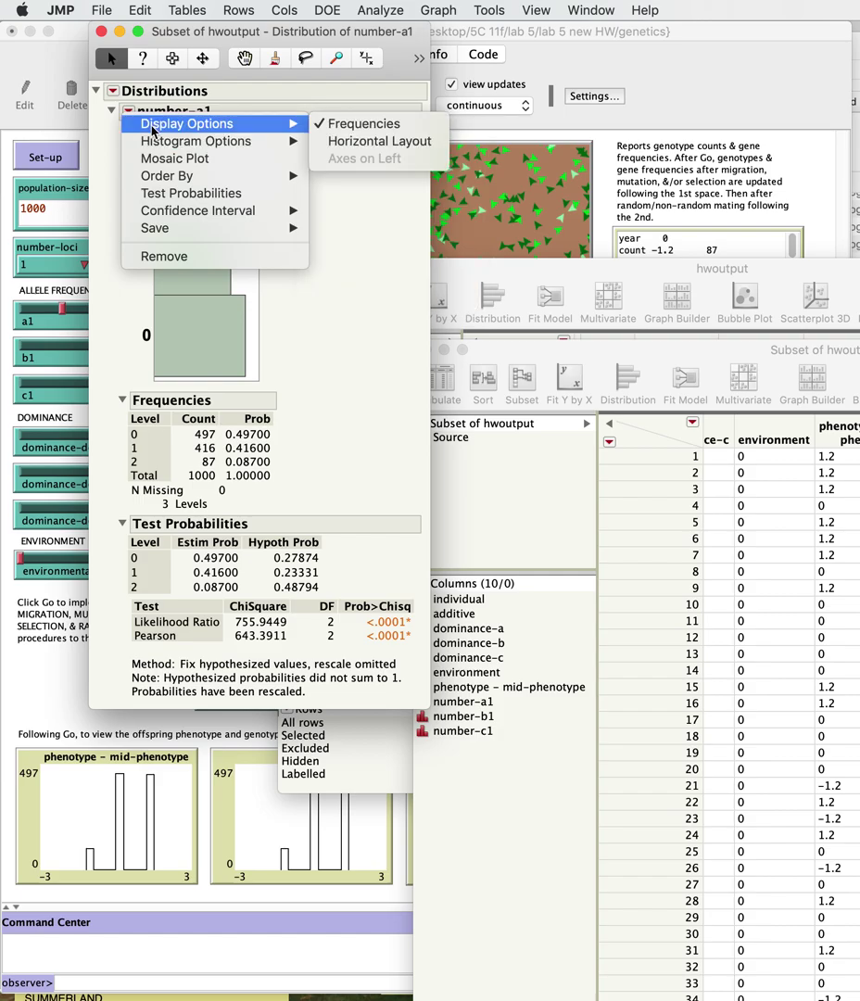
pyautogui.moveTo(153, 143)
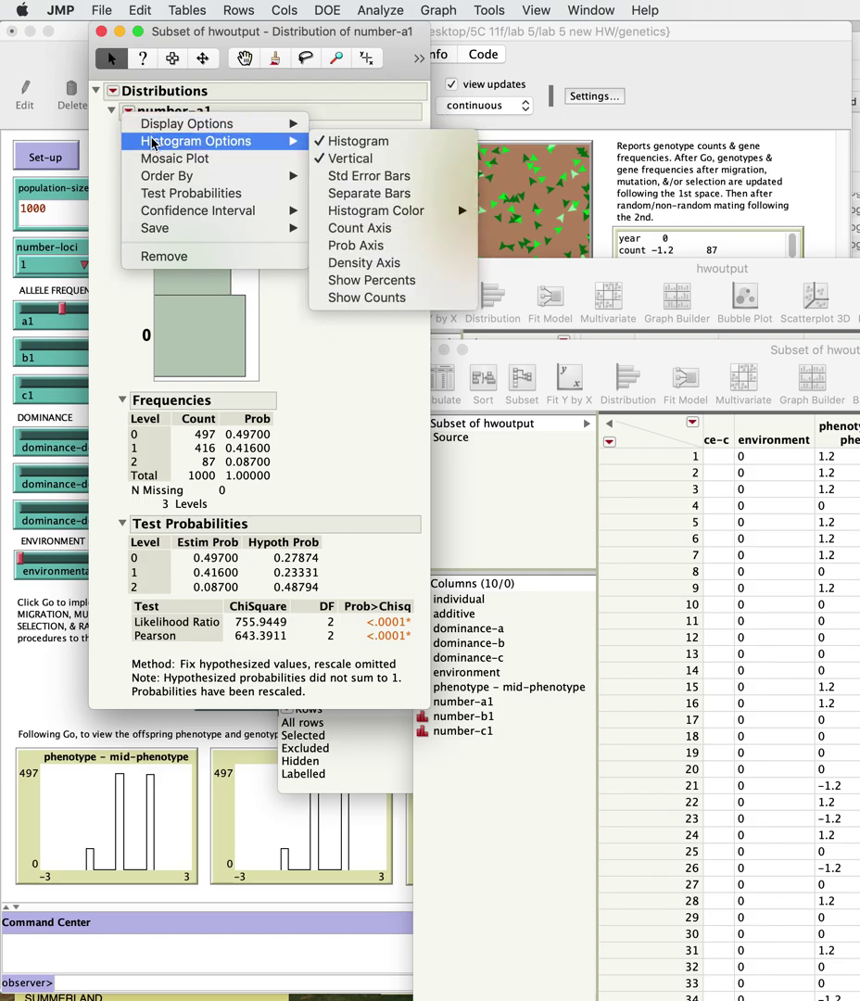
pyautogui.click(139, 193)
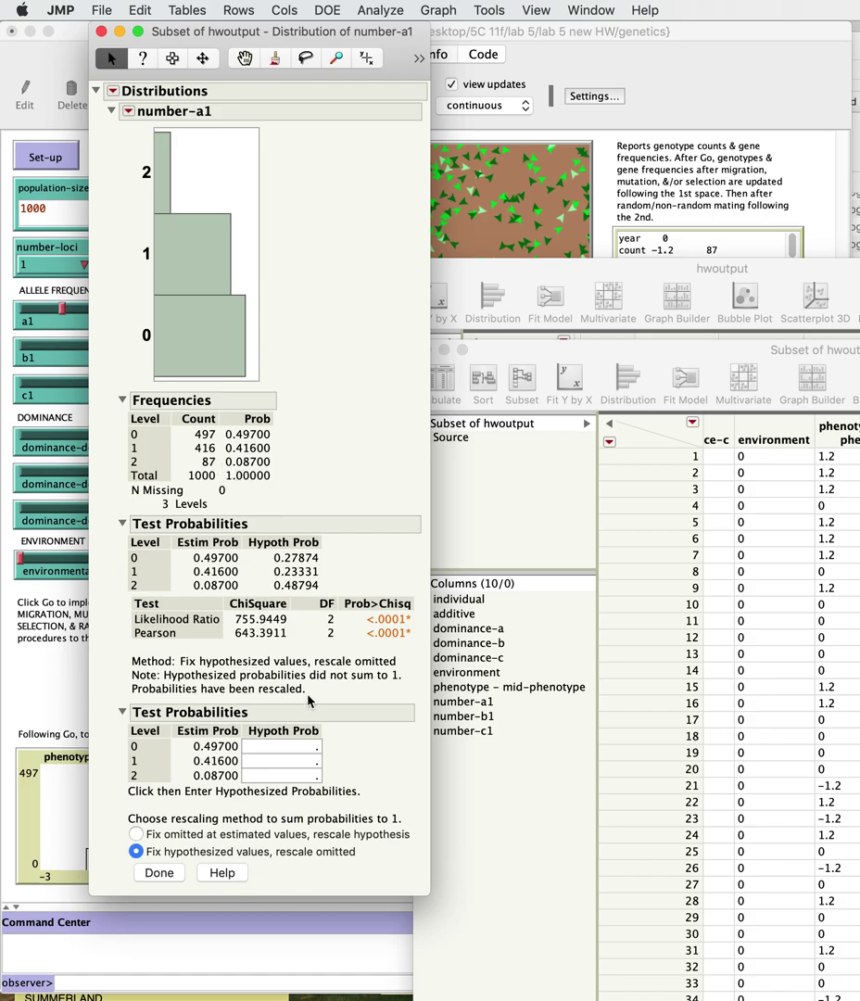
pyautogui.click(297, 747)
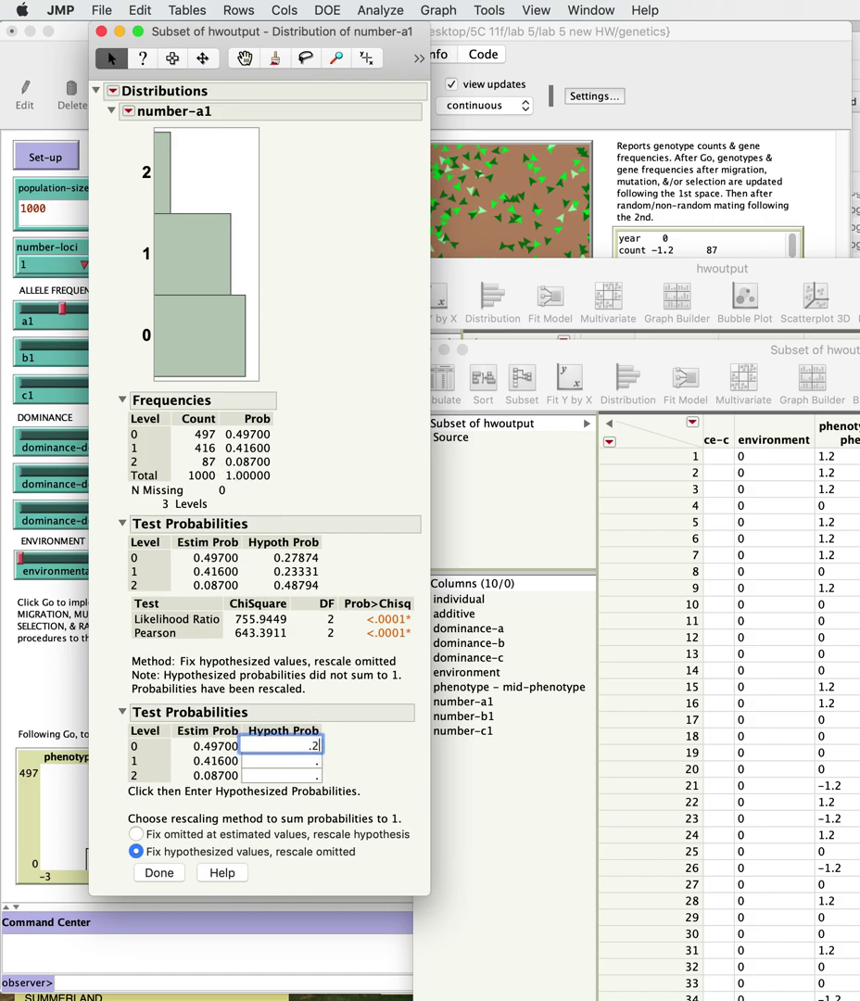
pyautogui.click(306, 759)
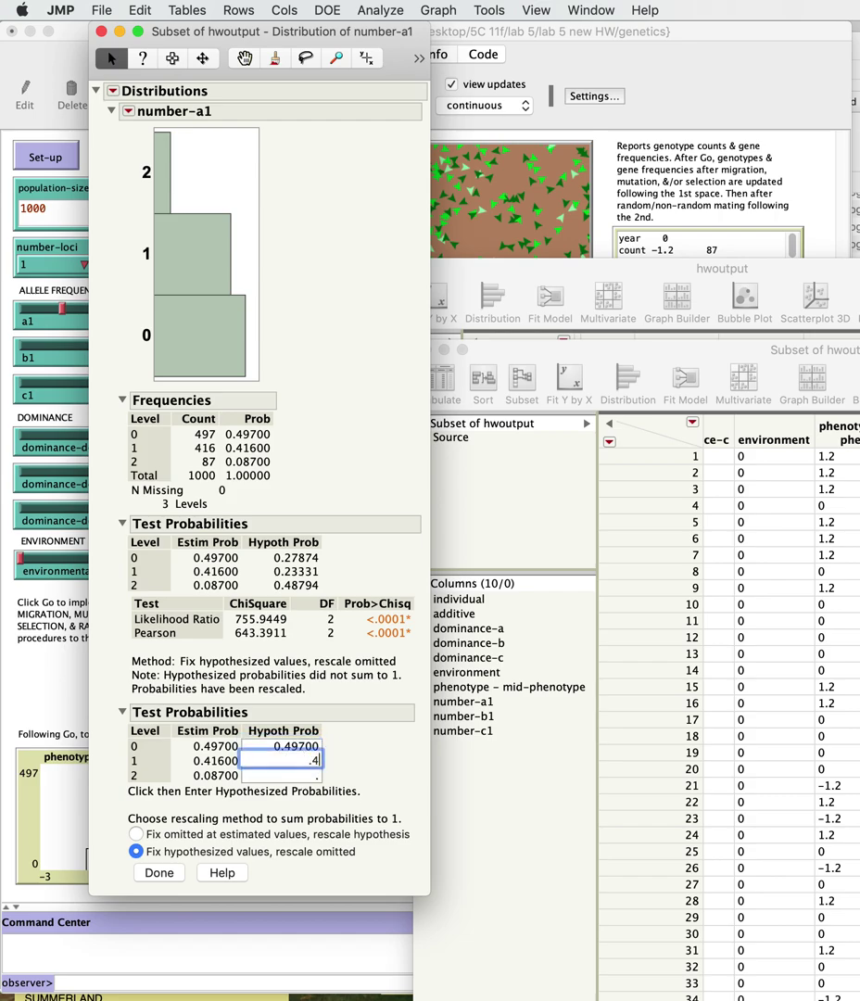
pyautogui.click(301, 775)
pyautogui.click(305, 775)
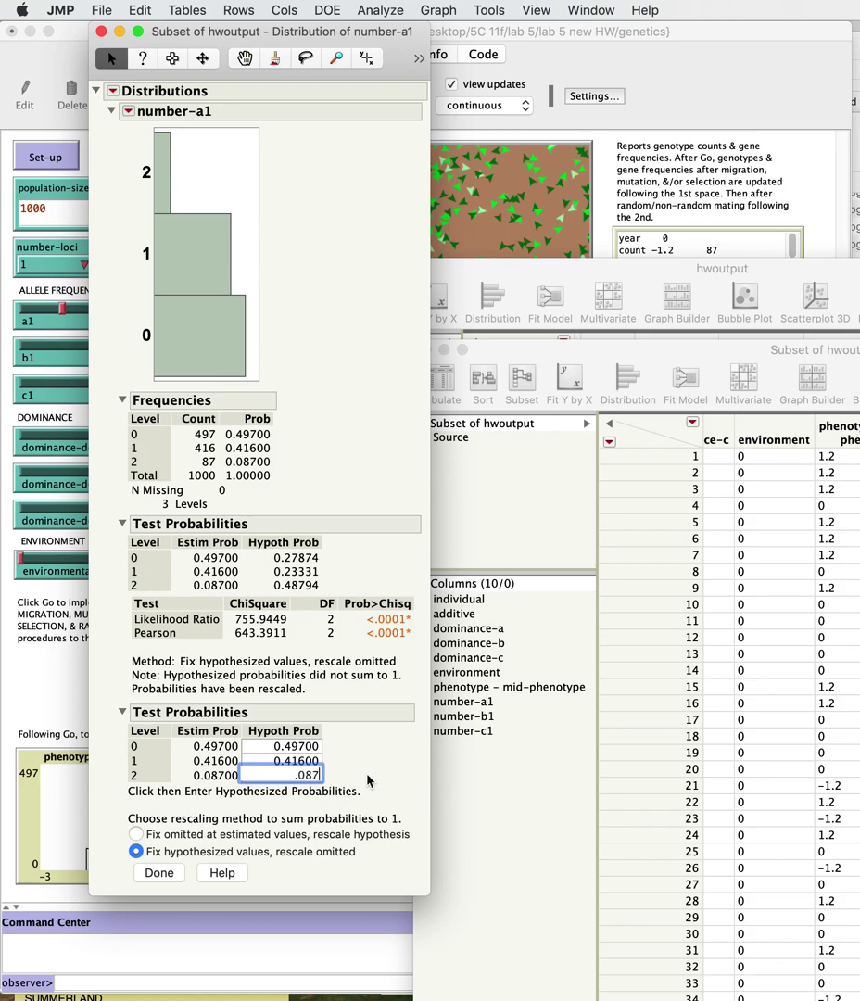
pyautogui.press('Return')
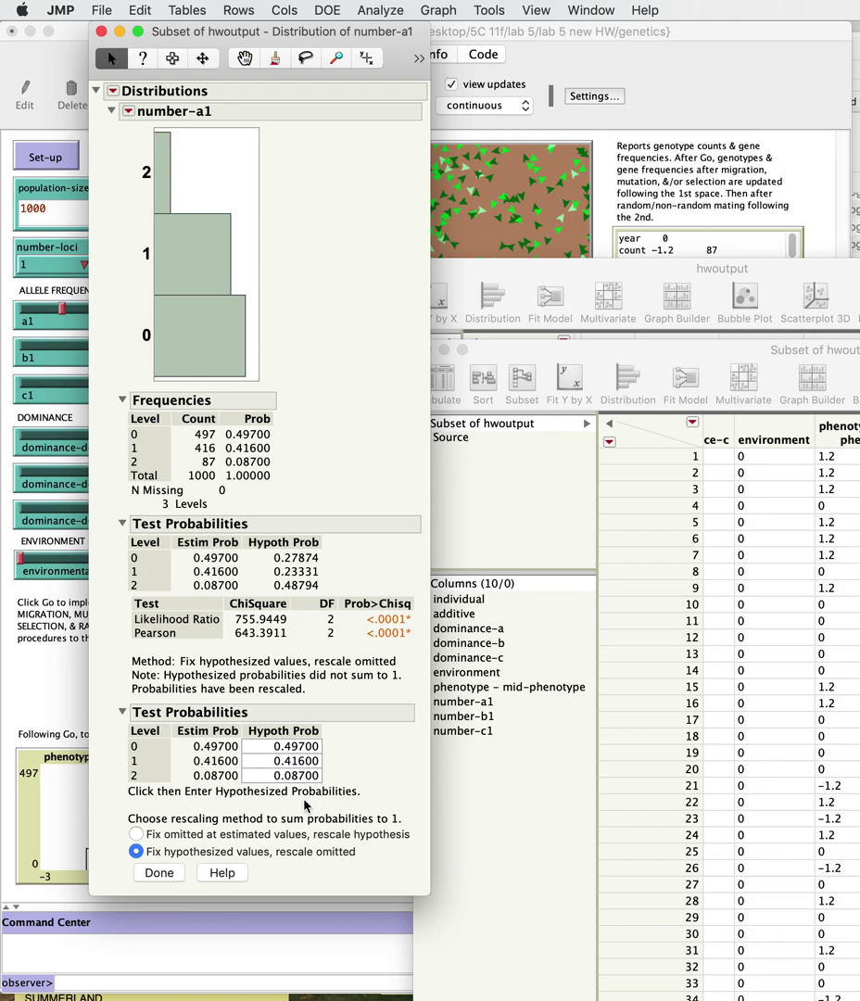
pyautogui.click(159, 873)
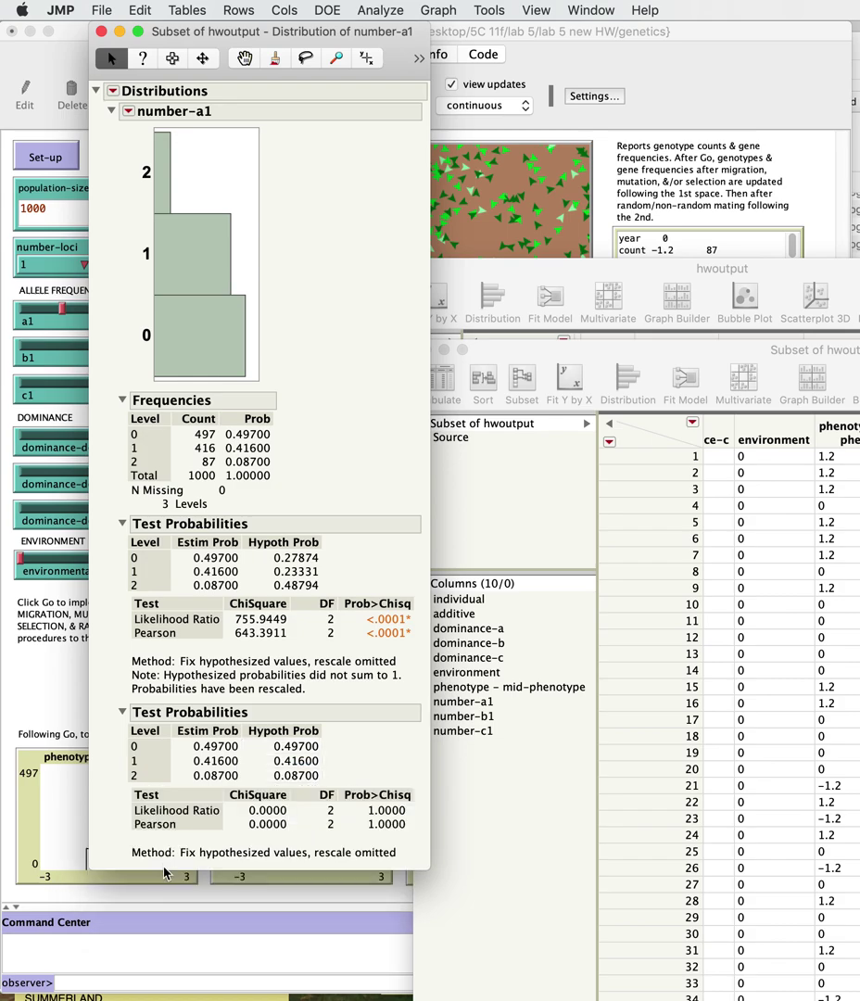
pyautogui.click(102, 33)
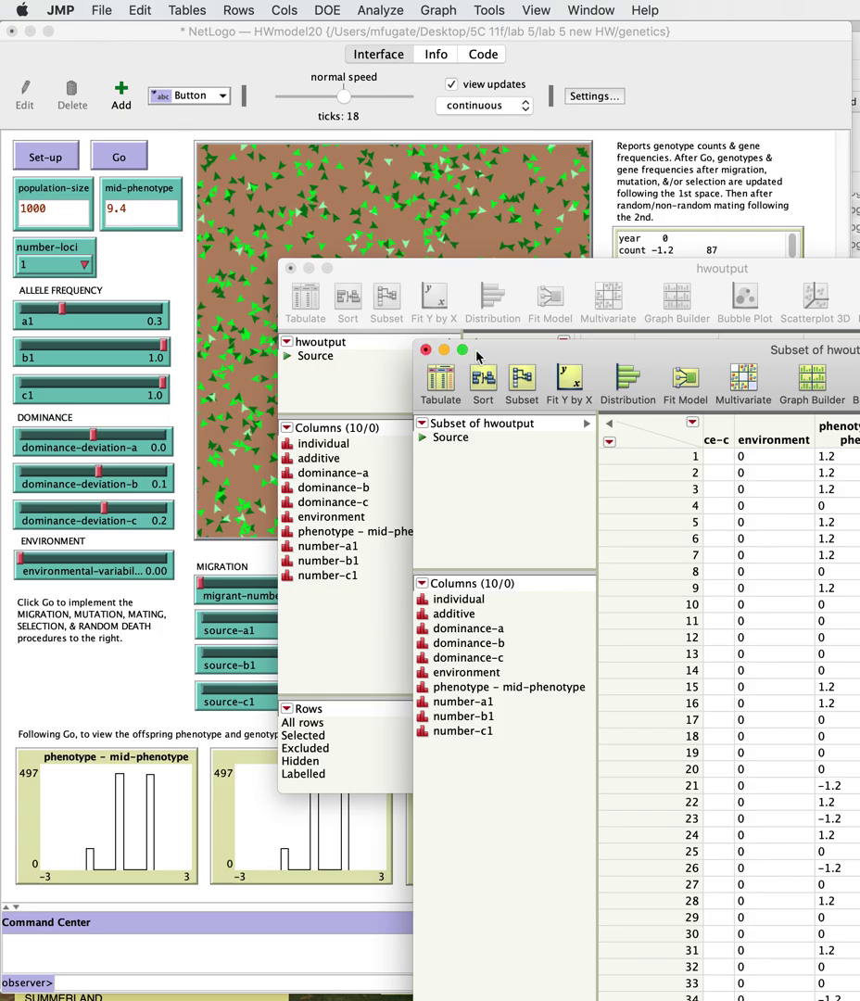
# Step: Switch to NetLogo, set dominance-deviation-a to -1.2 and set up a new population
pyautogui.click(150, 213)
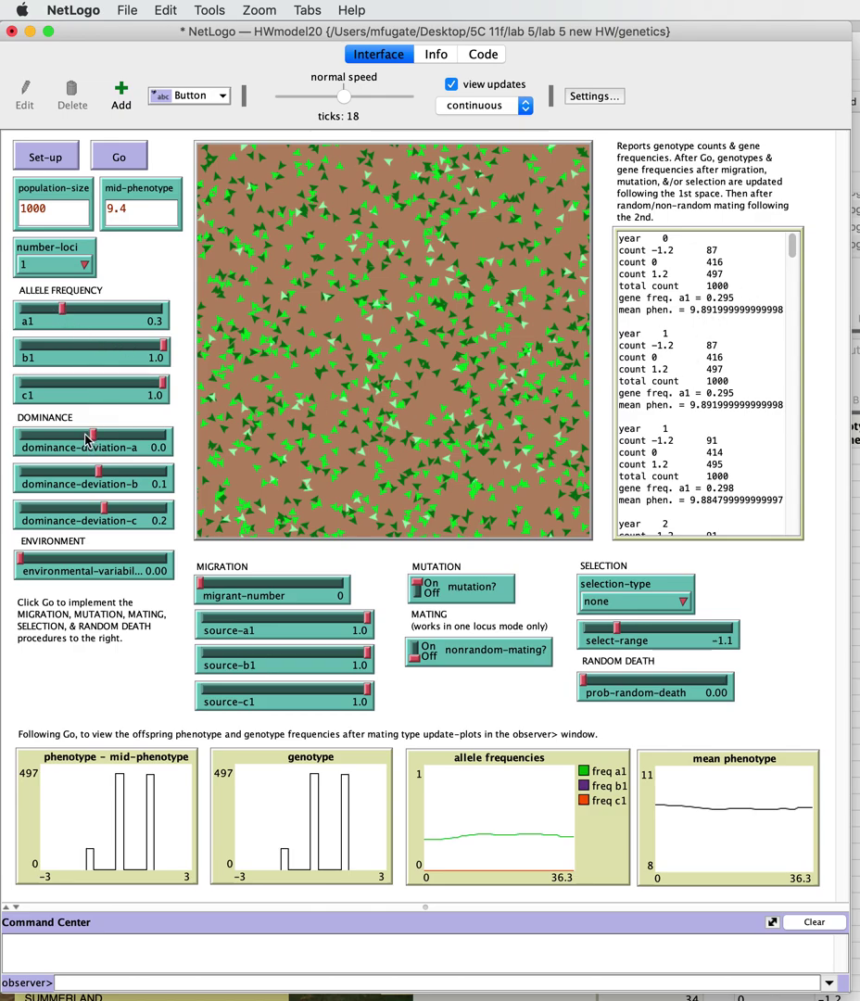
pyautogui.moveTo(92, 434); pyautogui.dragTo(29, 435)
pyautogui.click(119, 809)
pyautogui.click(37, 146)
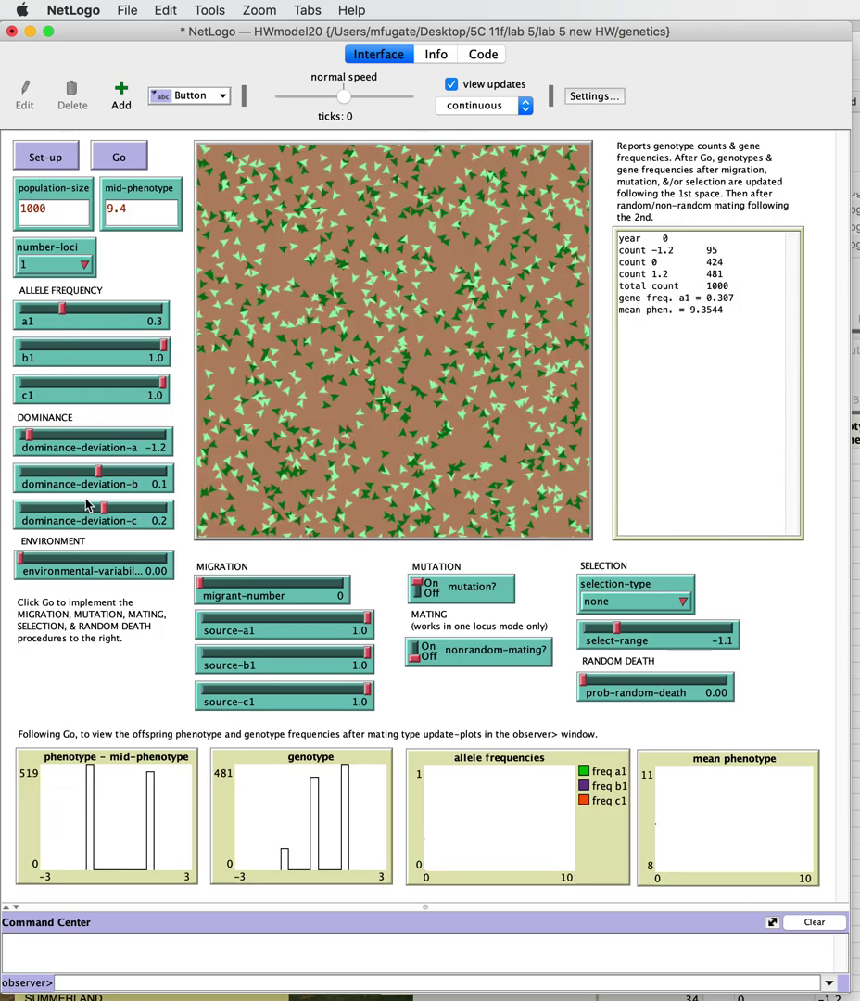
# Step: Set up a new population with dominance-deviation-b at 0.2, dominance-deviation-a at 0.0 and environmental variability at 0.50
pyautogui.moveTo(98, 472); pyautogui.dragTo(104, 472)
pyautogui.moveTo(28, 435); pyautogui.dragTo(61, 444)
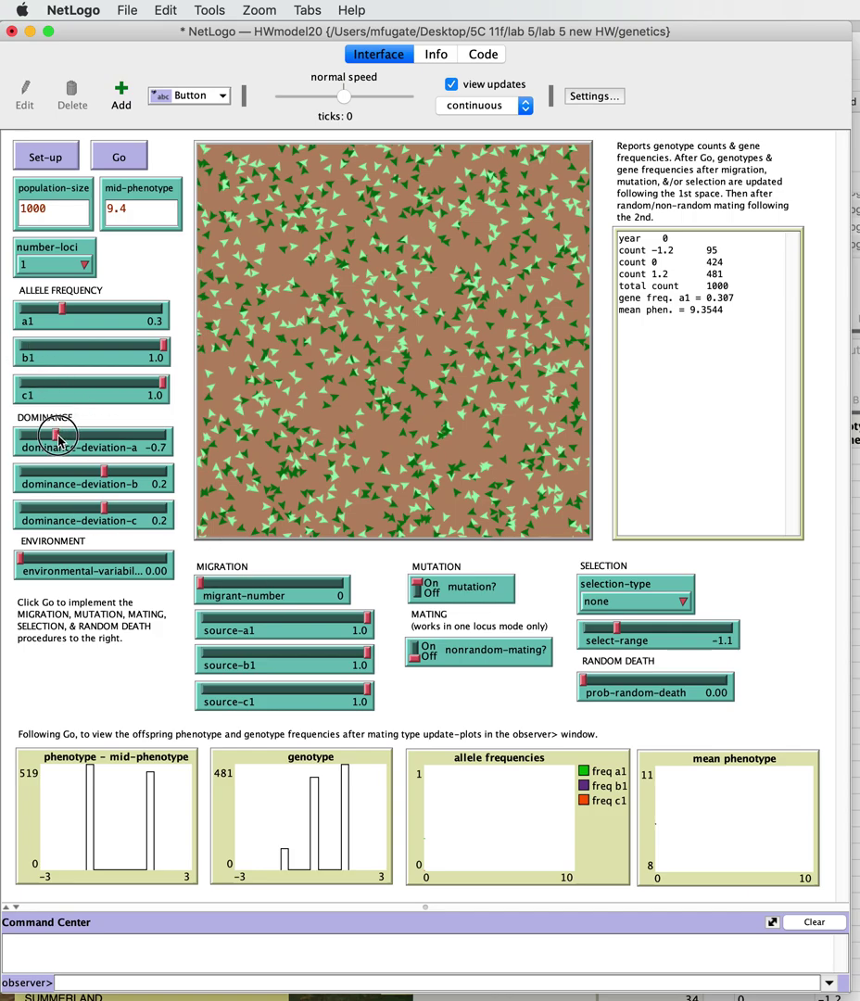
pyautogui.click(92, 436)
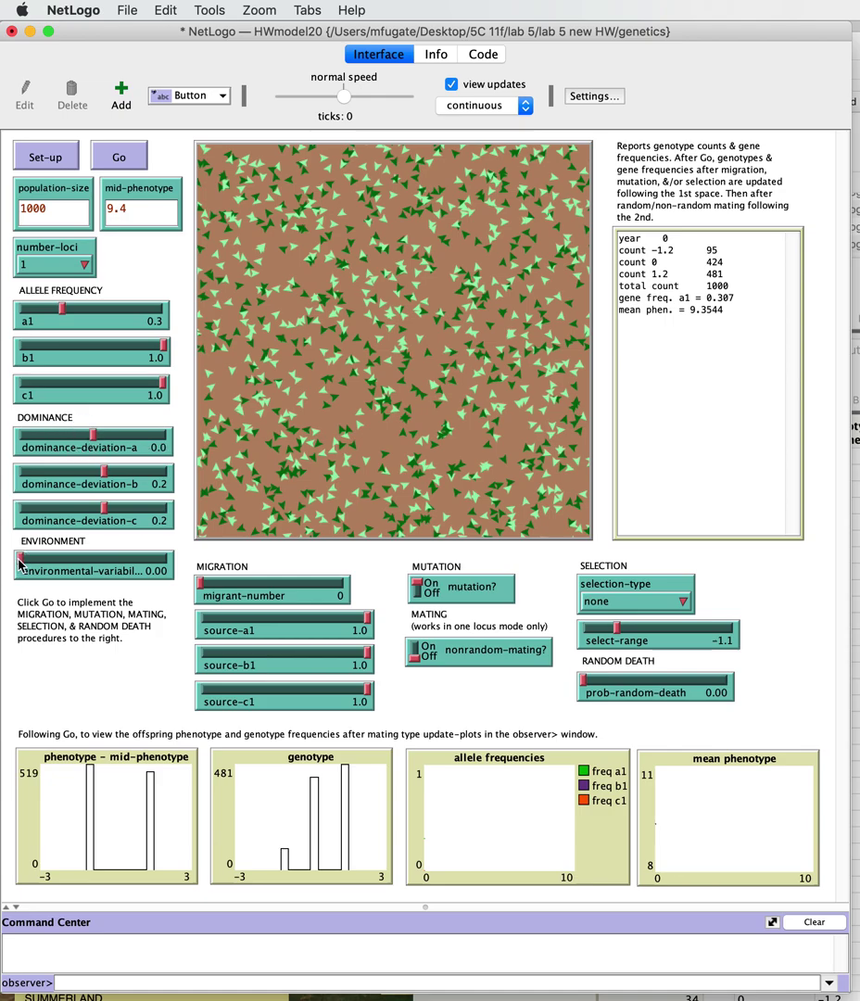
pyautogui.moveTo(22, 562); pyautogui.dragTo(56, 562)
pyautogui.click(42, 153)
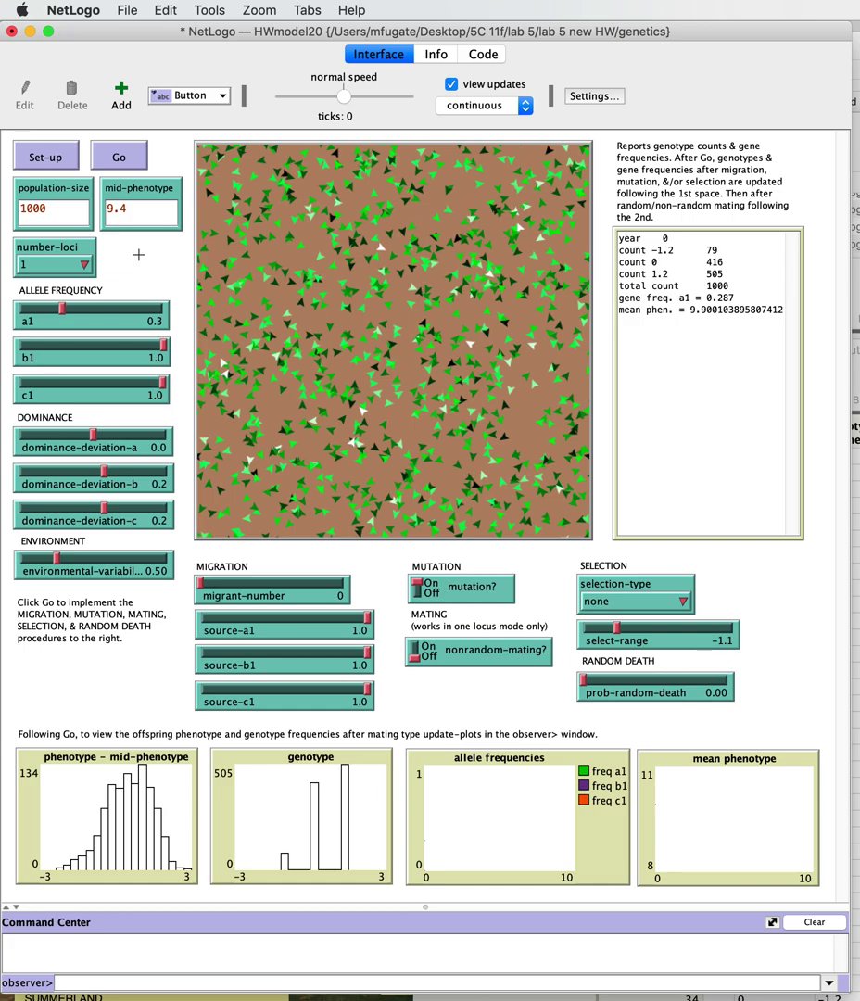
# Step: Raise the environmental variability to 0.75 and the a1 allele frequency to 0.8
pyautogui.moveTo(53, 567); pyautogui.dragTo(75, 565)
pyautogui.moveTo(62, 309); pyautogui.dragTo(135, 310)
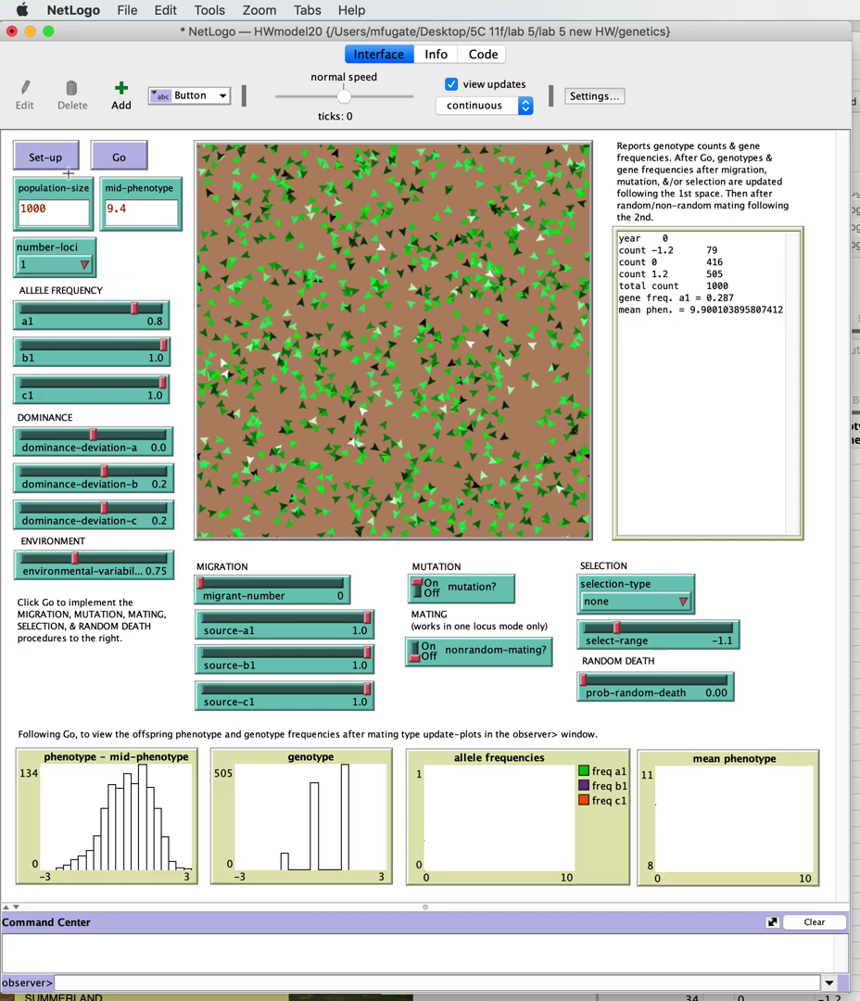